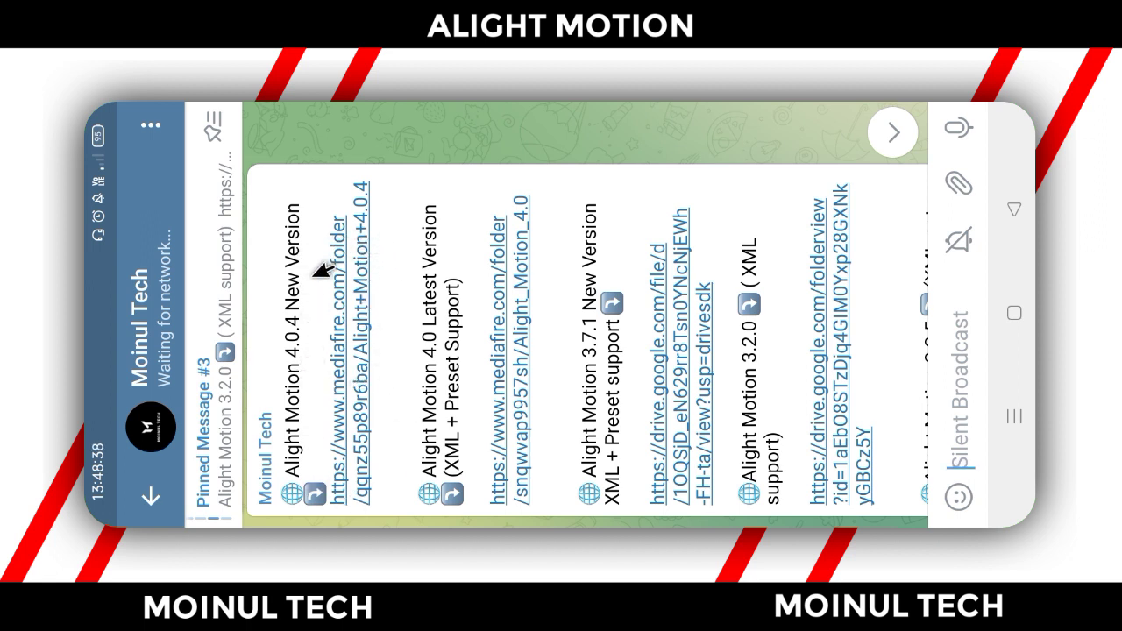
- Jump to the newest Telegram channel posts, then return to the phone's home screen
{"action": "left_click", "coordinate": [891, 111]}
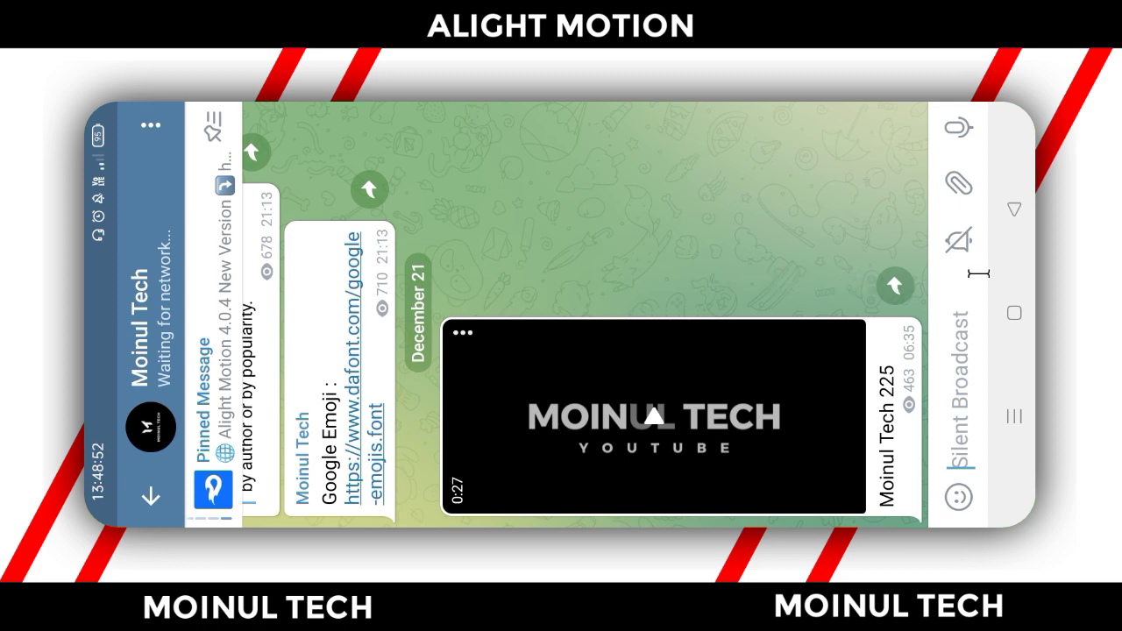
{"action": "left_click", "coordinate": [1012, 312]}
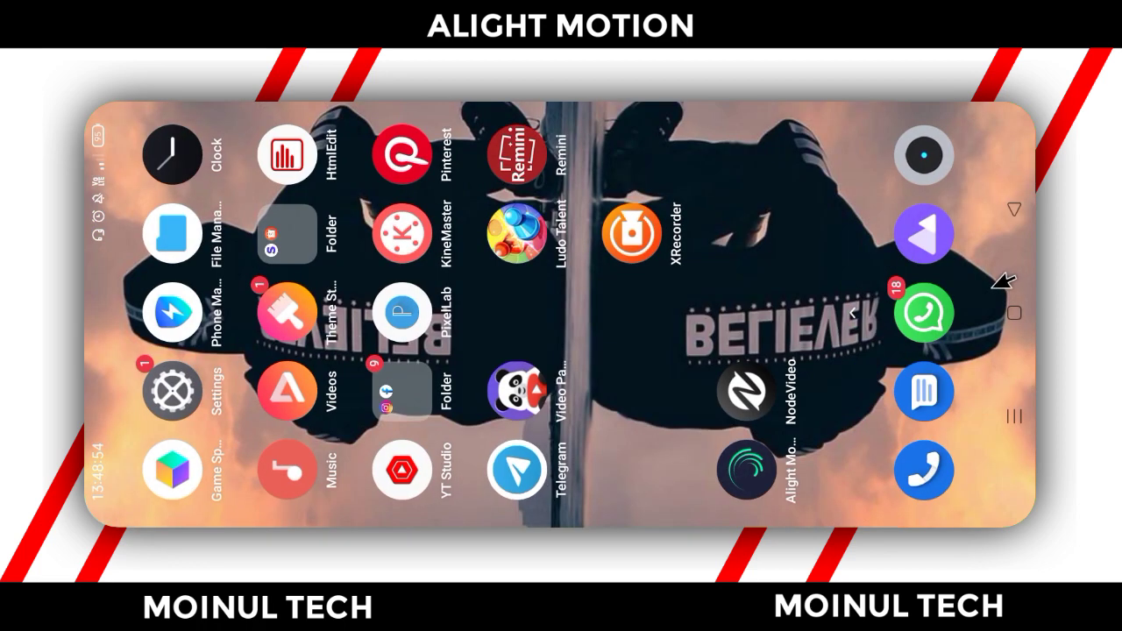
- Launch Alight Motion and open the 'Moinul Tech 226 Song Beat Mark' project from Projects
{"action": "left_click", "coordinate": [745, 469]}
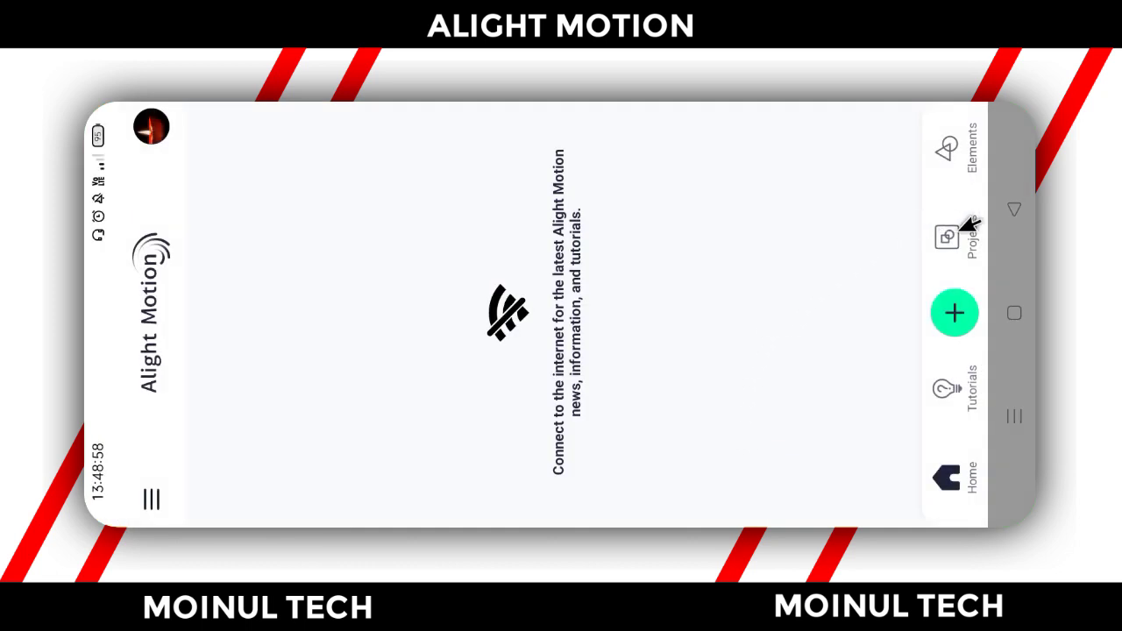
{"action": "left_click", "coordinate": [972, 226]}
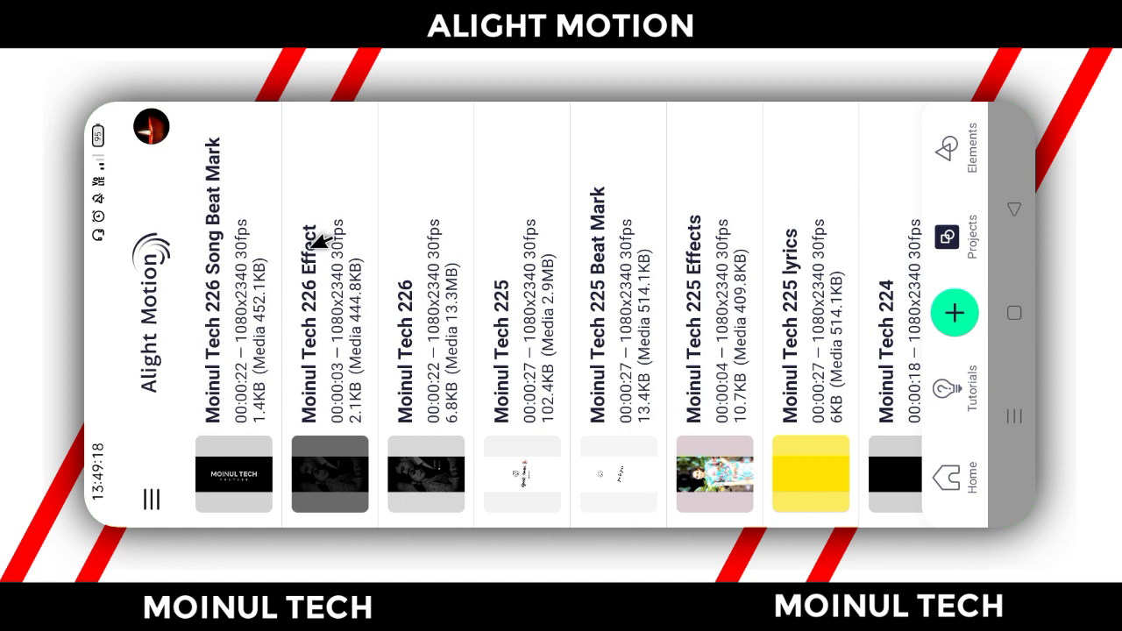
{"action": "left_click", "coordinate": [238, 216]}
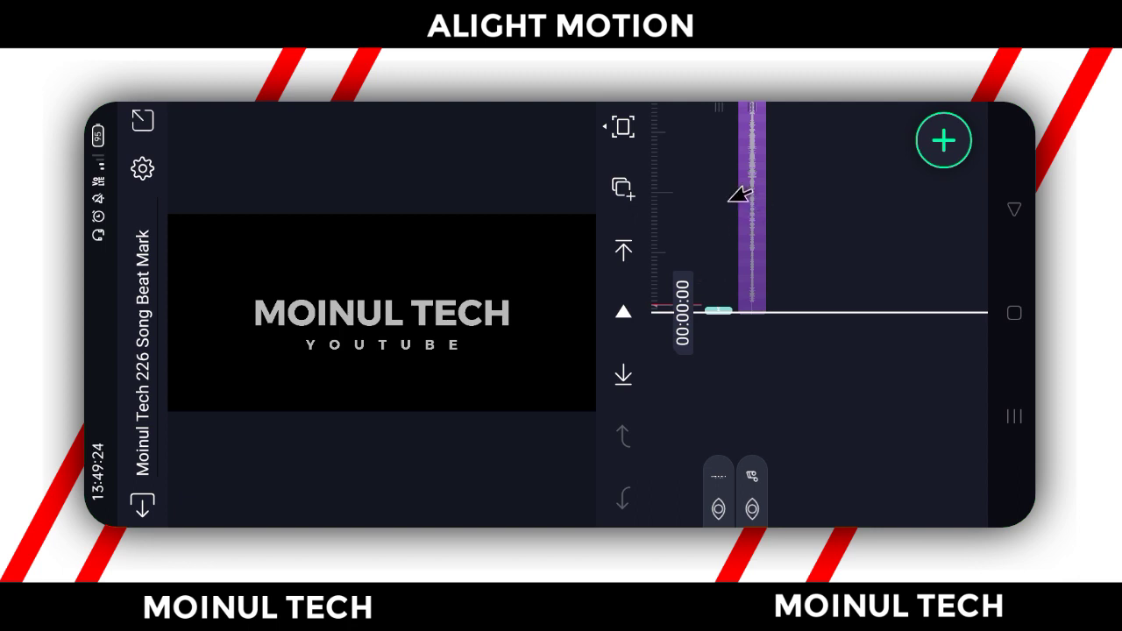
- Check the song's beat marks by jumping between the start, 00:12:27 and the end
{"action": "left_click", "coordinate": [625, 251]}
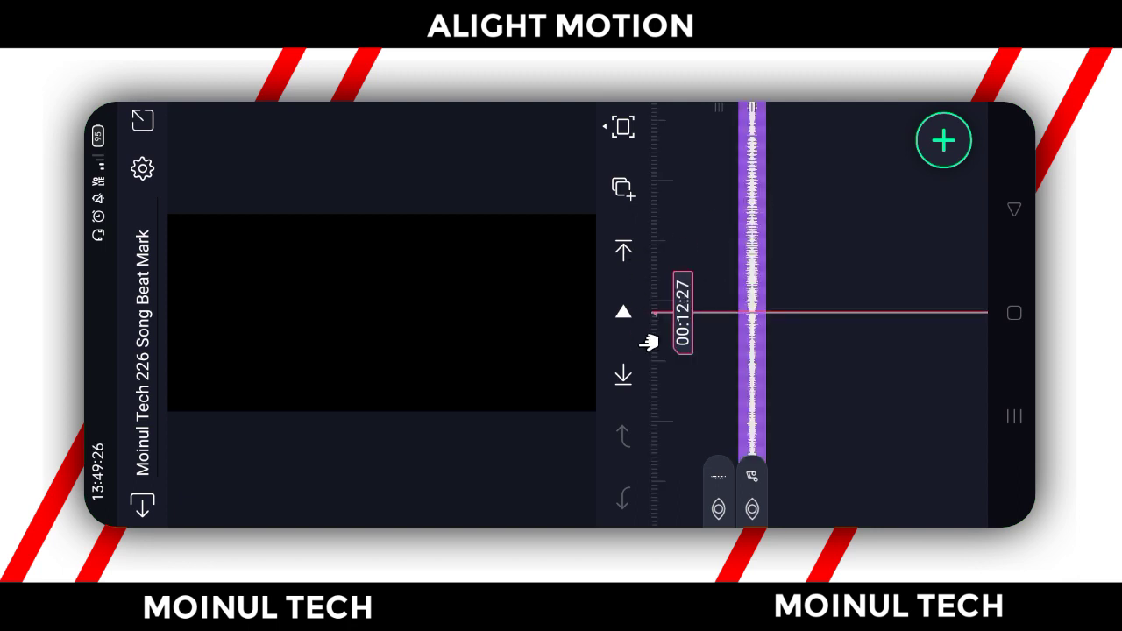
{"action": "left_click", "coordinate": [644, 354]}
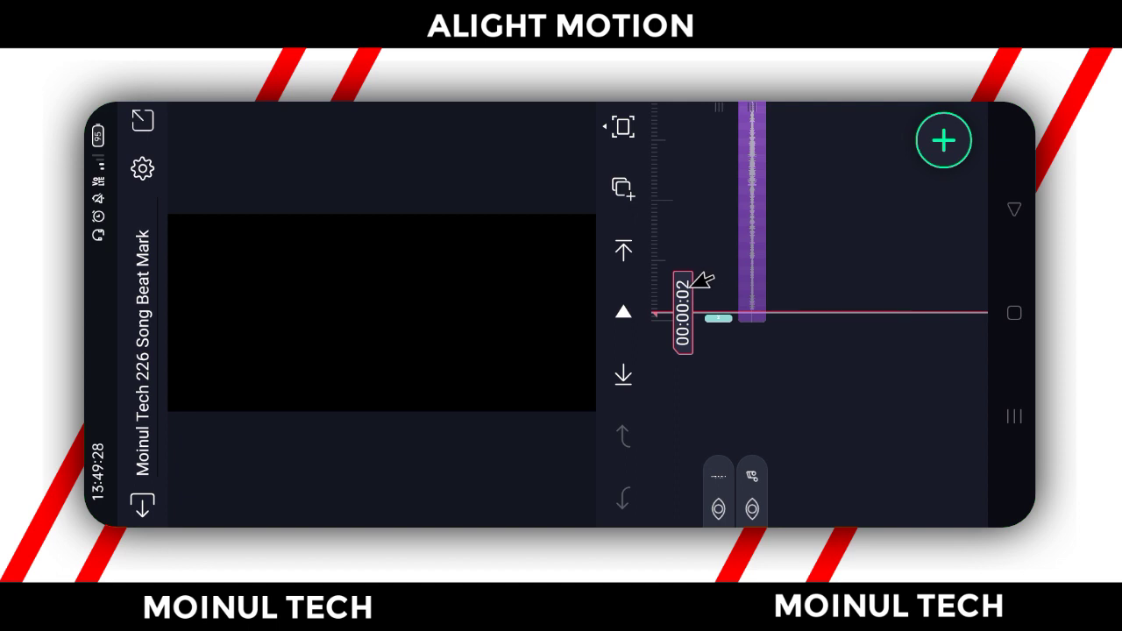
{"action": "left_click", "coordinate": [639, 246]}
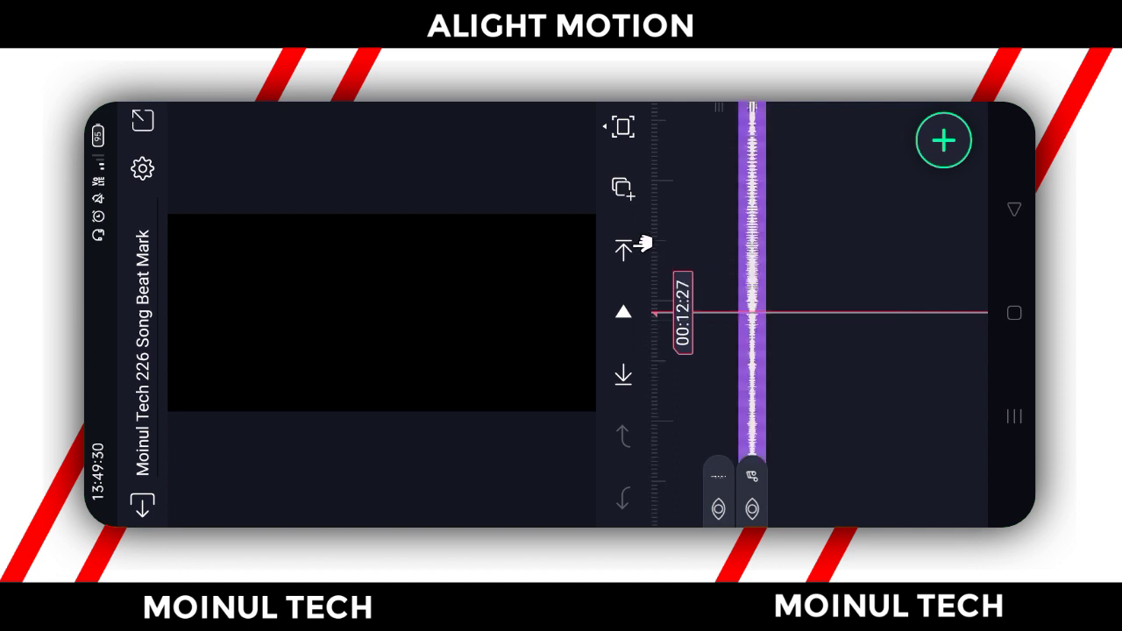
{"action": "left_click", "coordinate": [639, 245]}
{"action": "left_click", "coordinate": [639, 387]}
{"action": "left_click", "coordinate": [640, 387]}
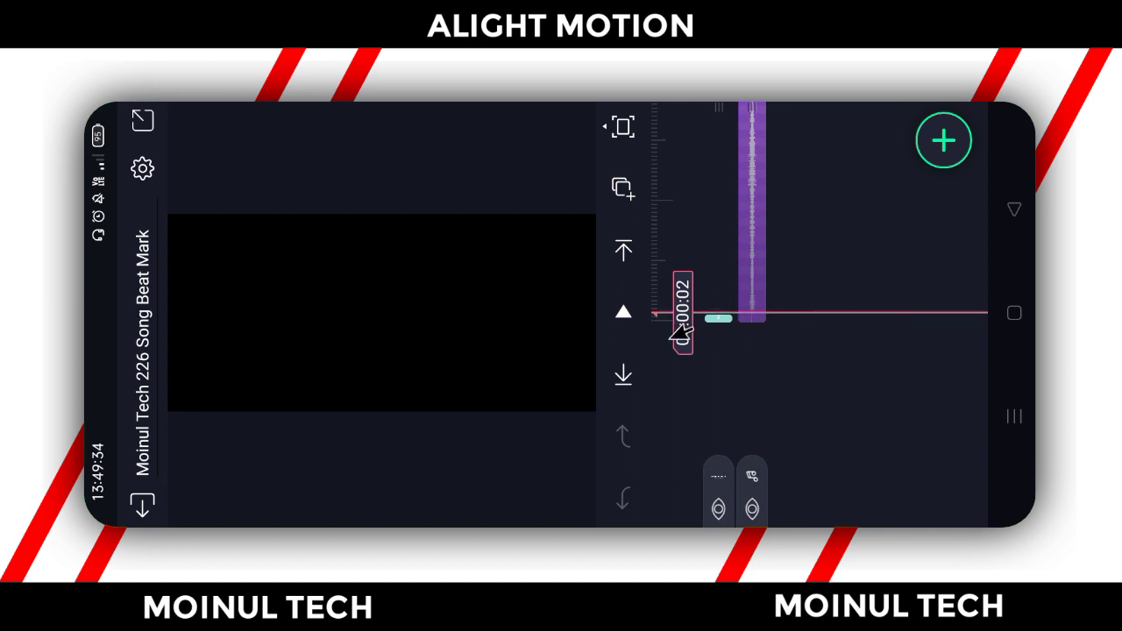
- Add the couple-embracing photo from the Bangla Couple Status folder as a media layer
{"action": "left_click", "coordinate": [944, 145]}
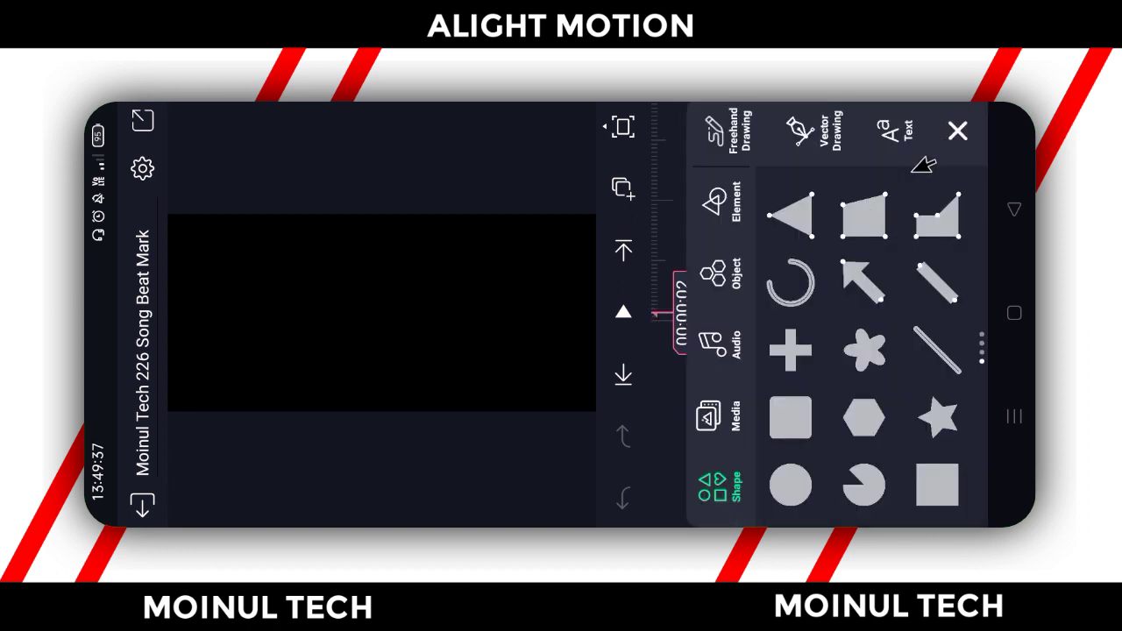
{"action": "left_click", "coordinate": [709, 408]}
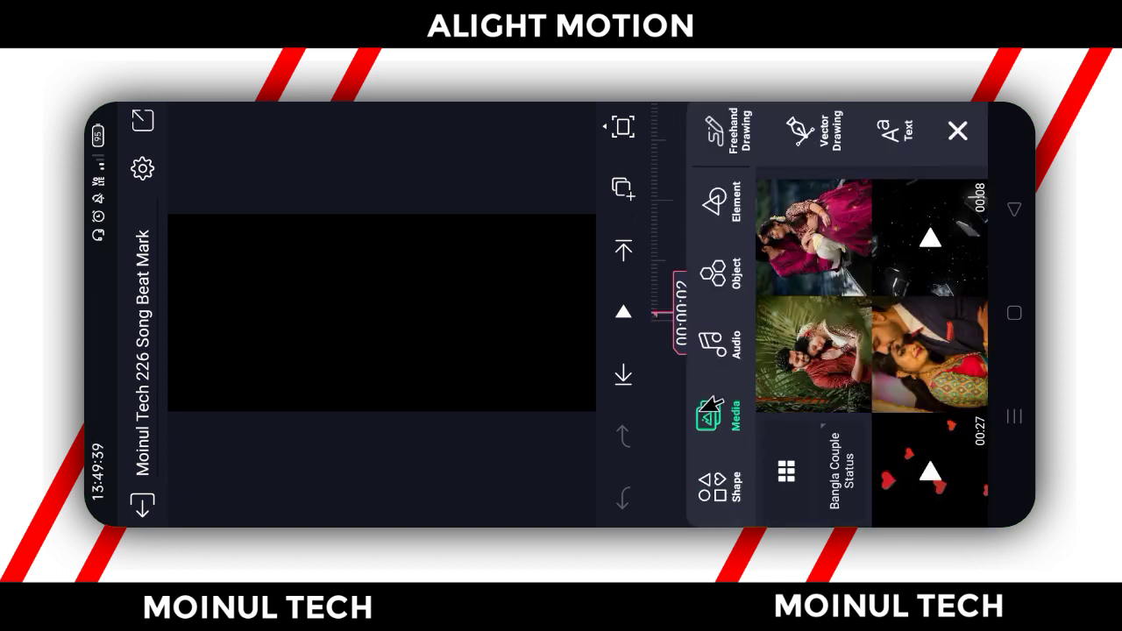
{"action": "left_click", "coordinate": [800, 448]}
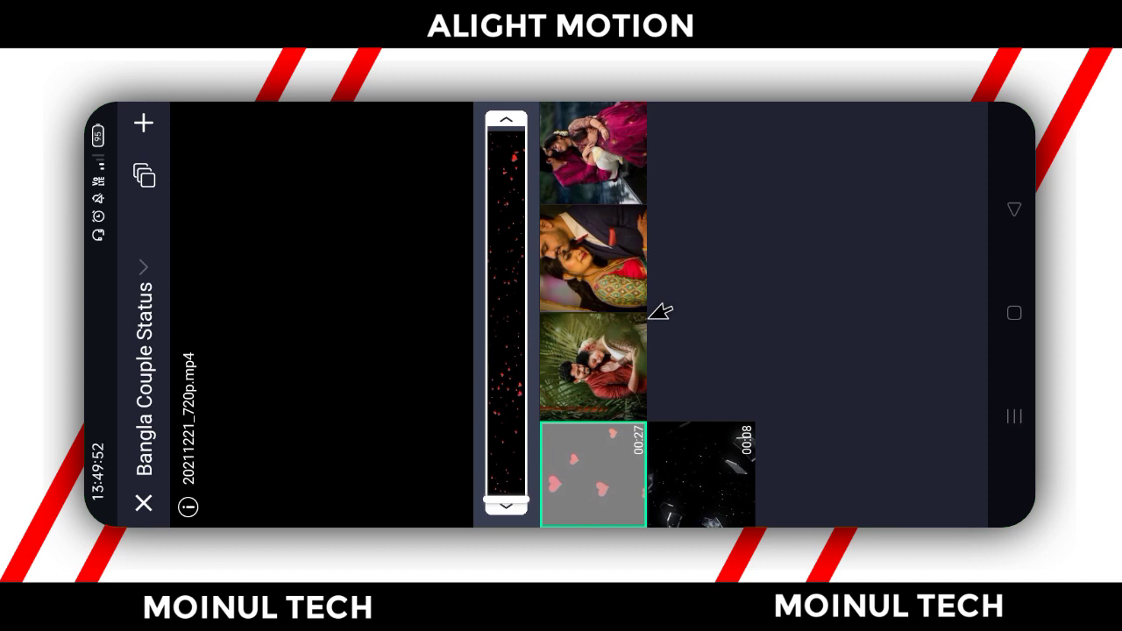
{"action": "left_click", "coordinate": [602, 277]}
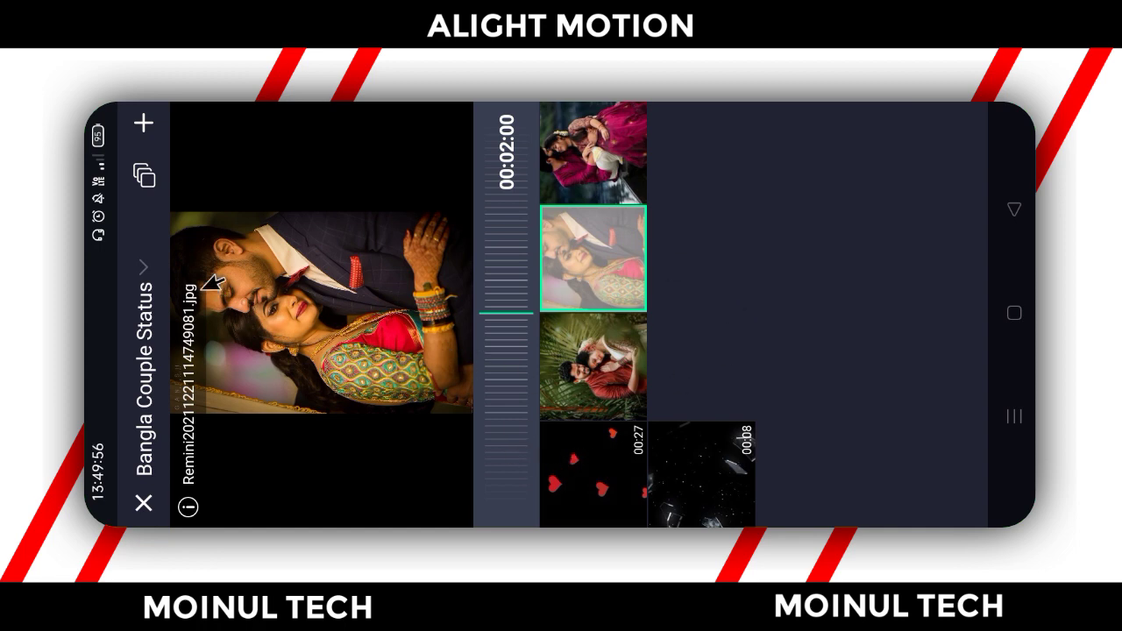
{"action": "left_click", "coordinate": [144, 117]}
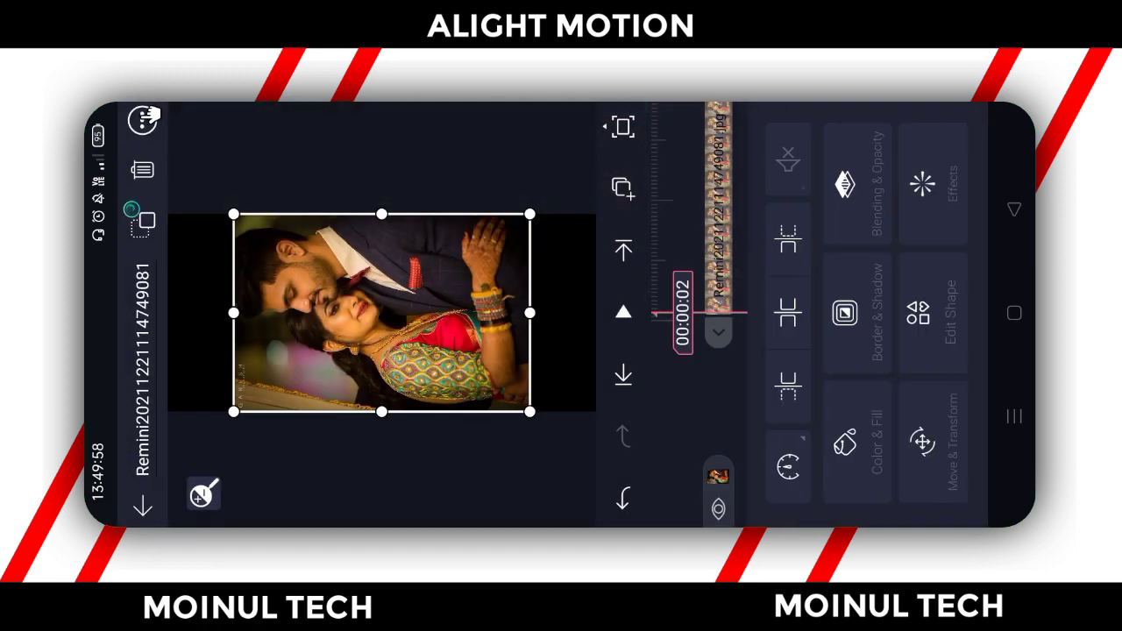
- Set the couple photo to Fill Composition Area and extend it to the song's end
{"action": "left_click", "coordinate": [147, 118]}
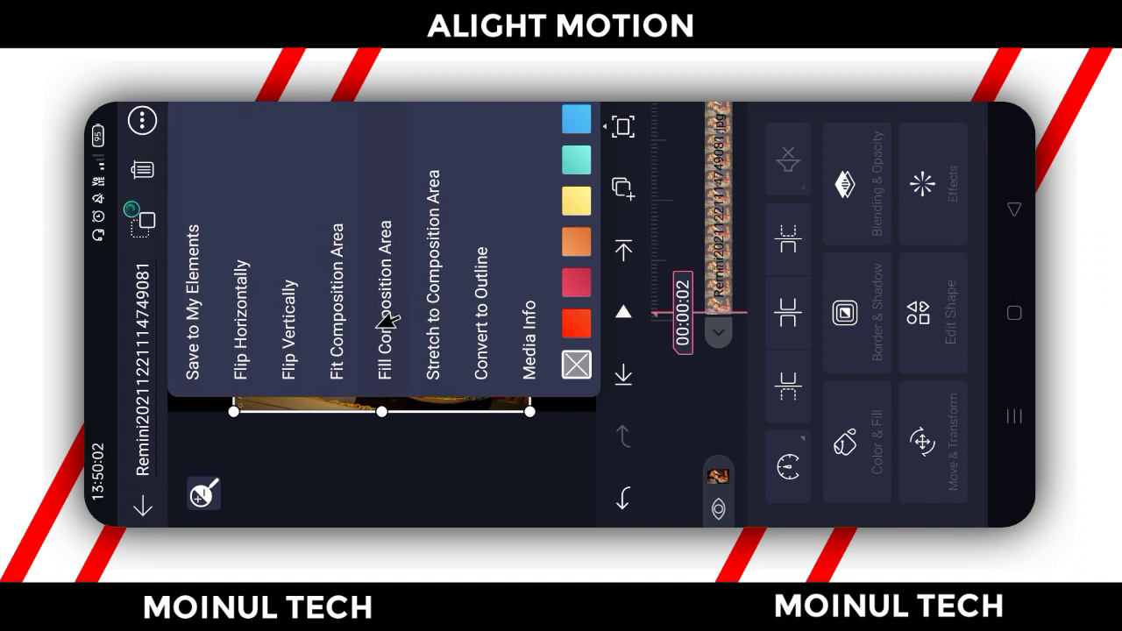
{"action": "left_click", "coordinate": [389, 243]}
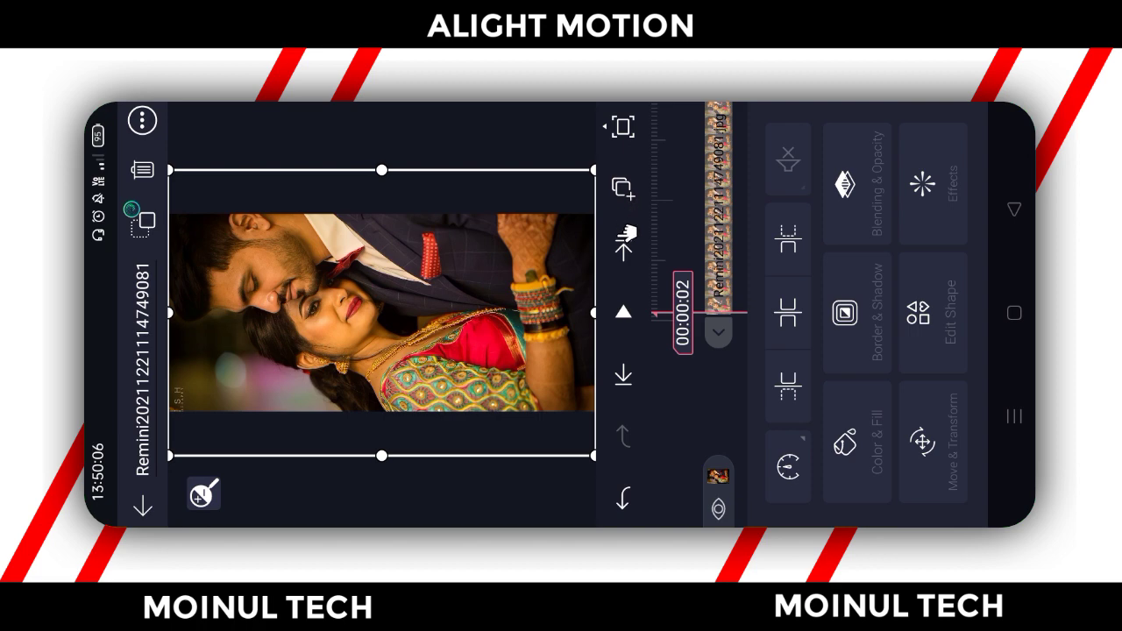
{"action": "left_click", "coordinate": [625, 241]}
{"action": "left_click", "coordinate": [626, 235]}
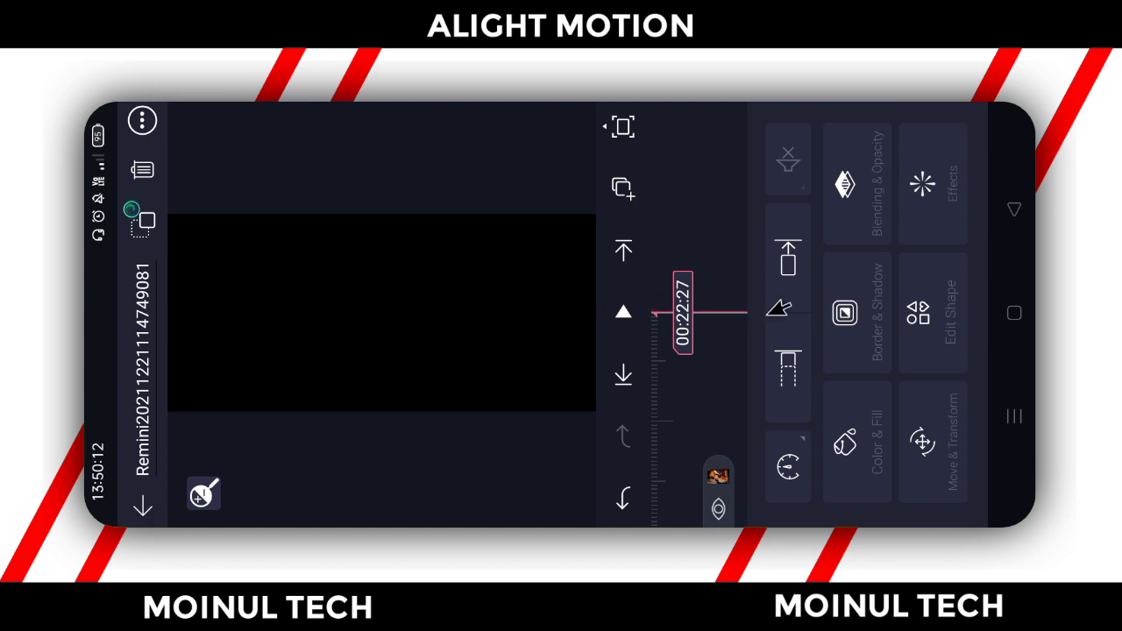
{"action": "left_click", "coordinate": [800, 346]}
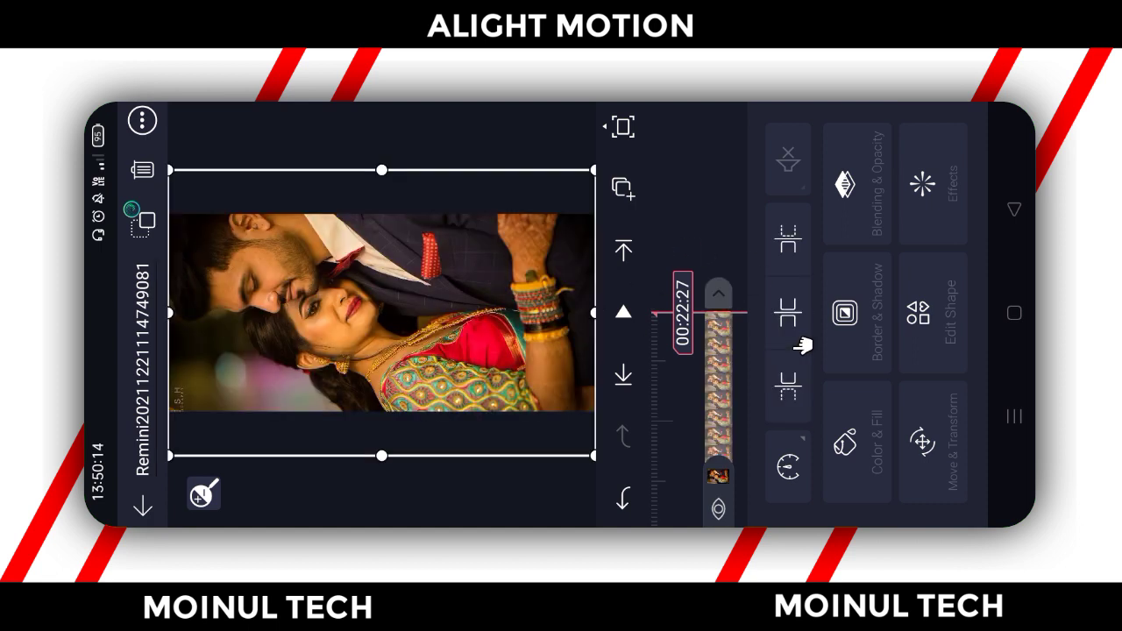
{"action": "left_click", "coordinate": [731, 348]}
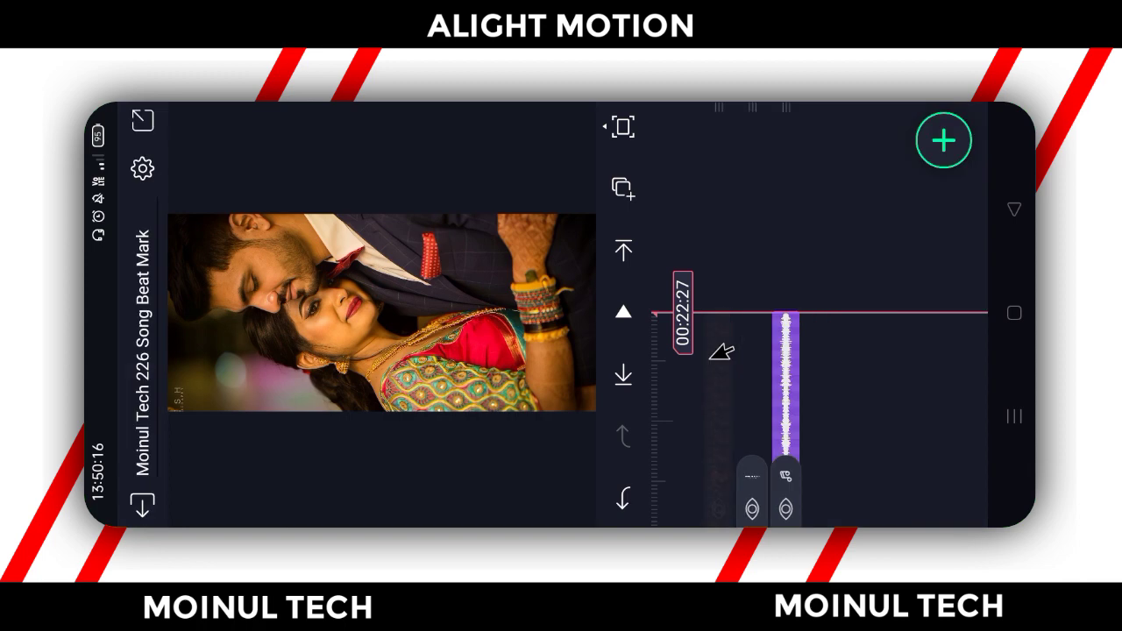
{"action": "left_click", "coordinate": [637, 375]}
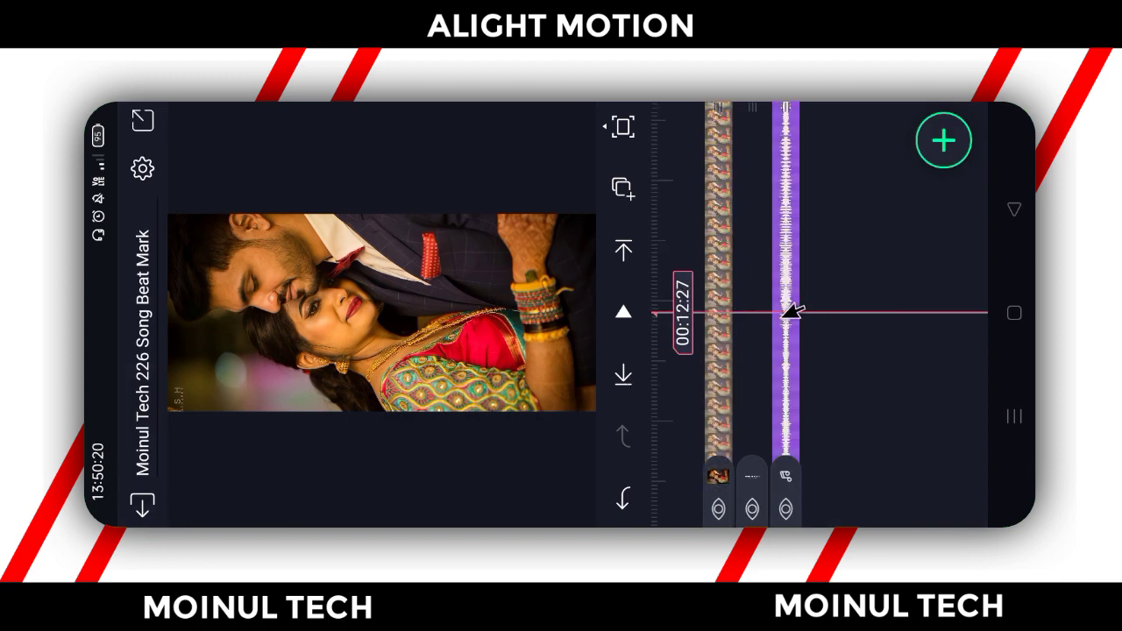
- Split the photo clip at 00:12:27 and duplicate its second part
{"action": "left_click", "coordinate": [725, 296]}
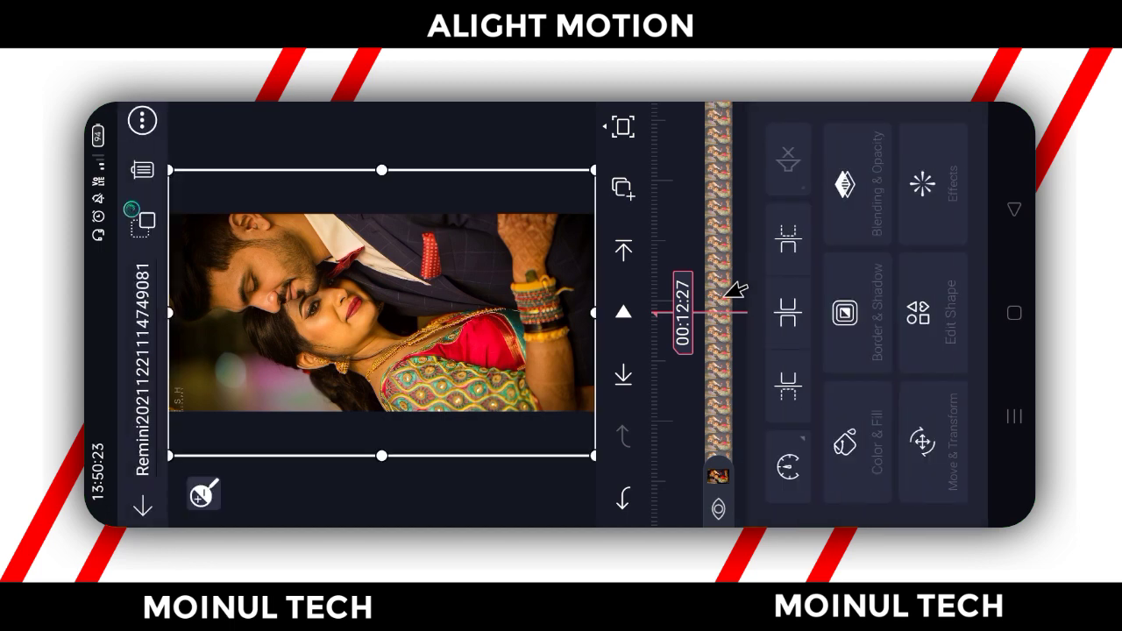
{"action": "left_click", "coordinate": [795, 305]}
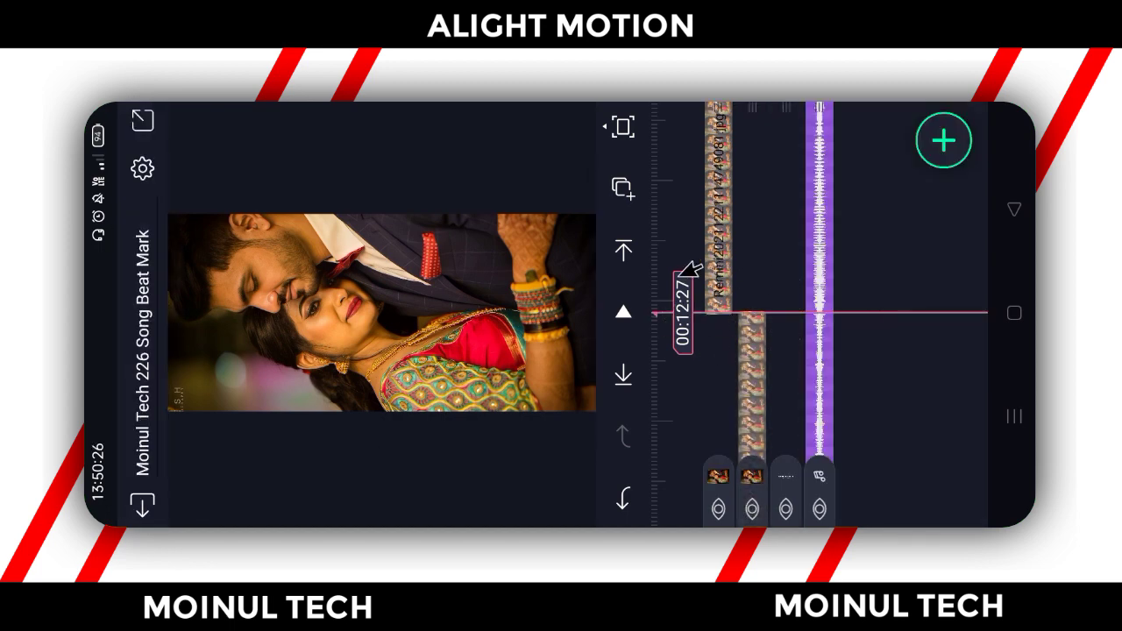
{"action": "left_click_drag", "start_coordinate": [733, 391], "coordinate": [731, 220]}
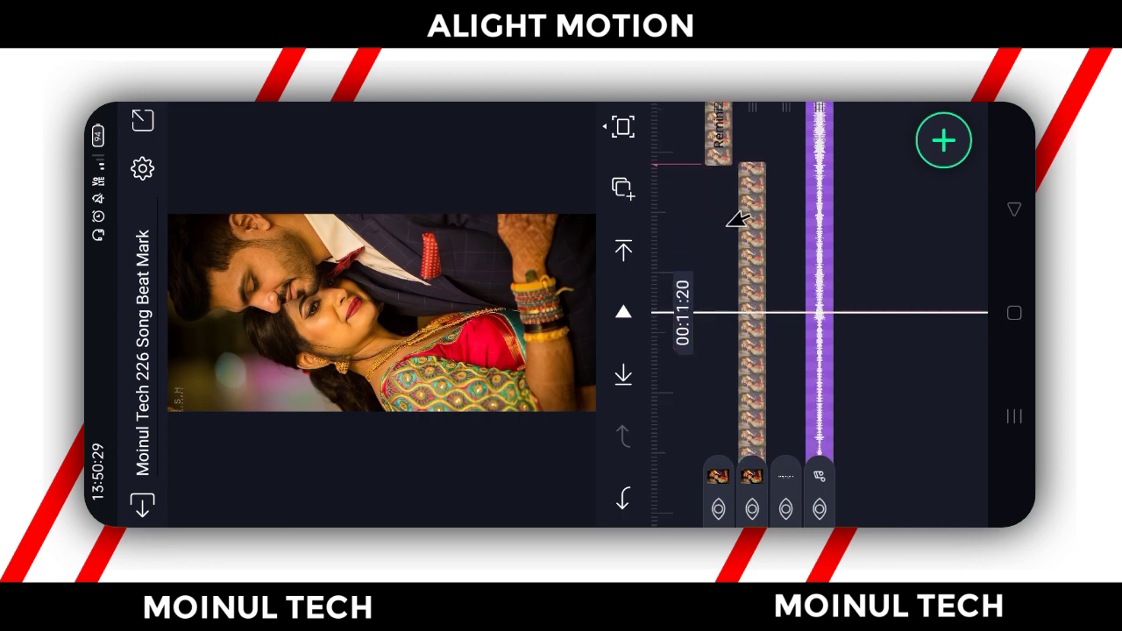
{"action": "left_click", "coordinate": [750, 302]}
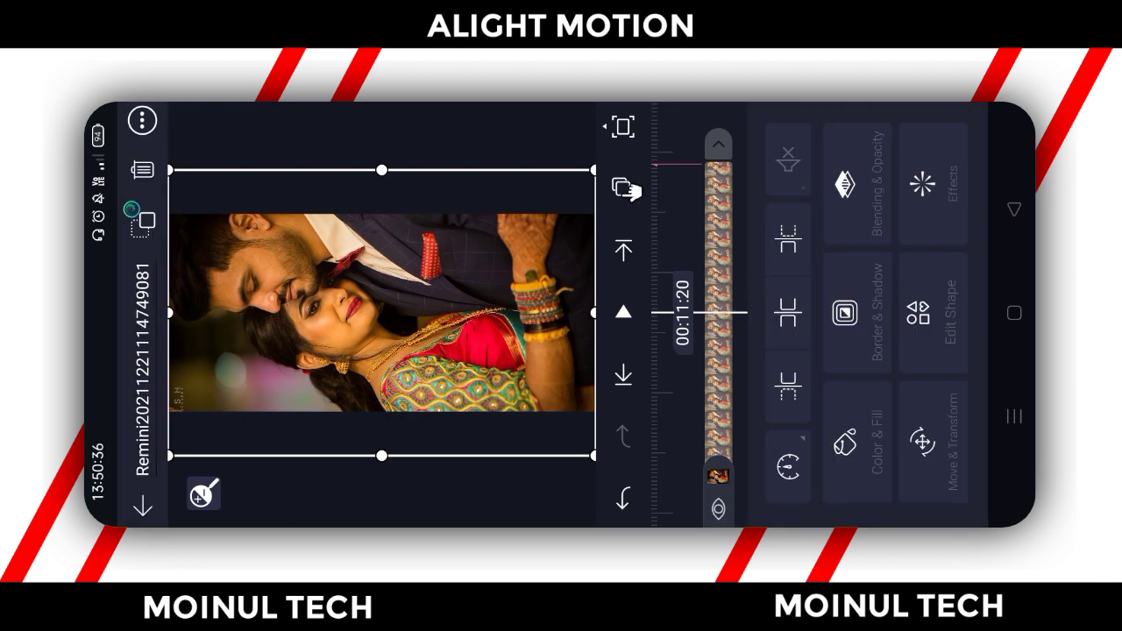
{"action": "left_click", "coordinate": [628, 189]}
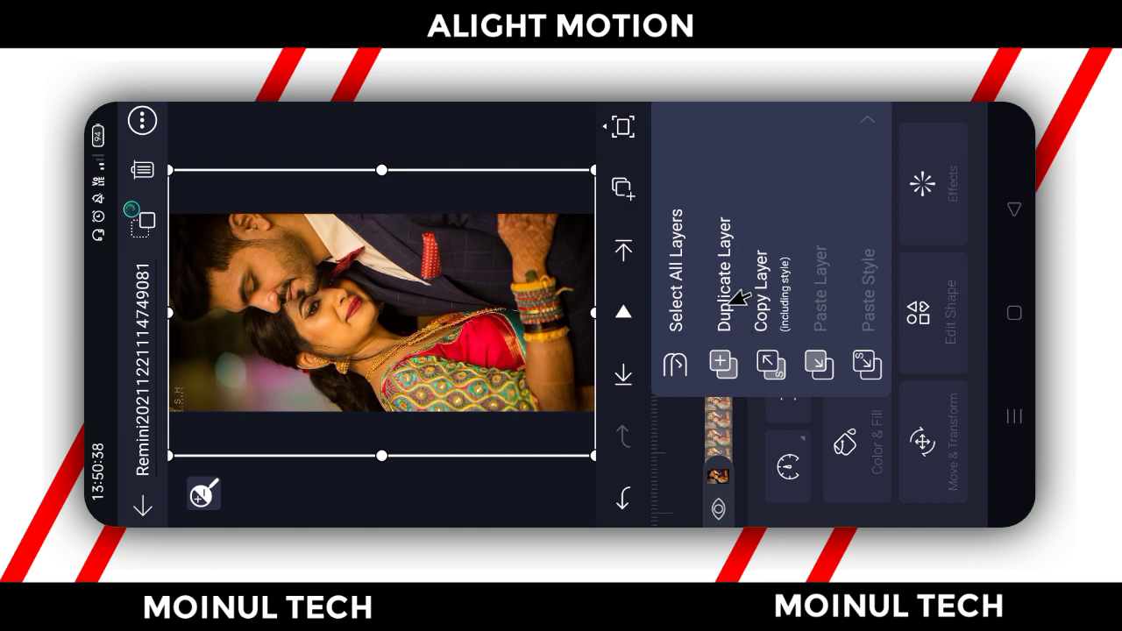
{"action": "left_click", "coordinate": [733, 239]}
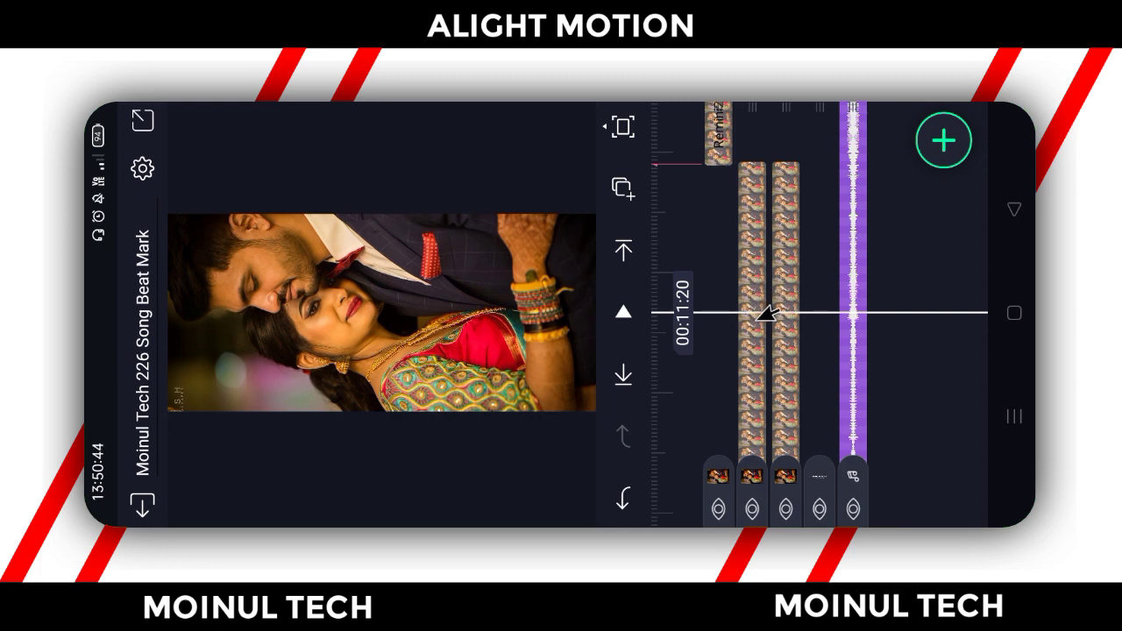
- Lower one duplicated photo clip's opacity to 24%
{"action": "left_click", "coordinate": [753, 270]}
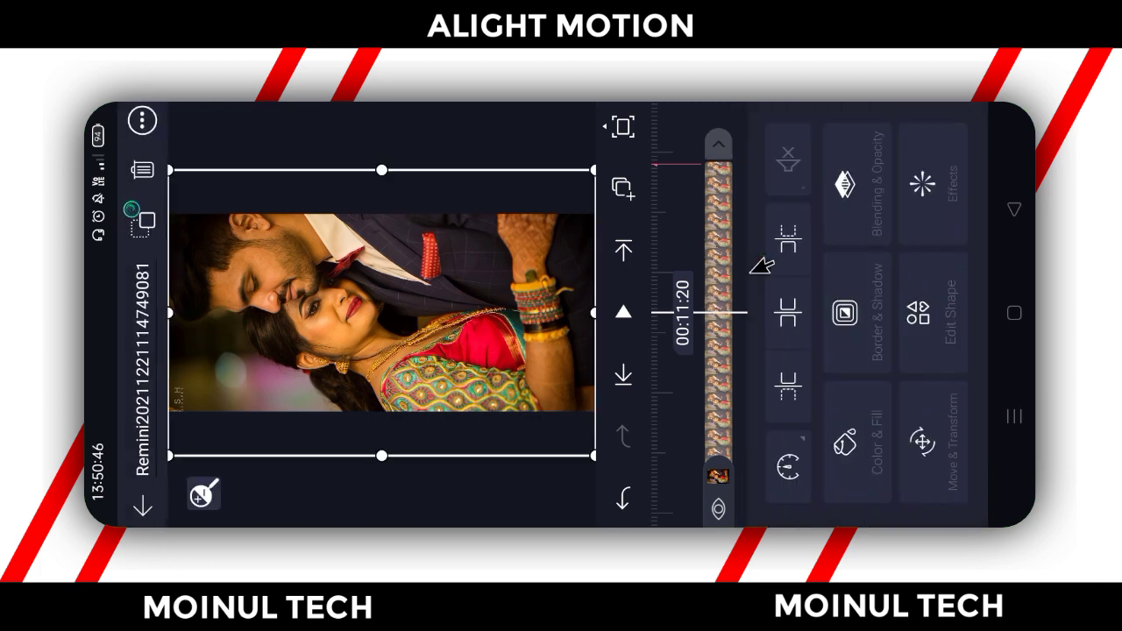
{"action": "left_click", "coordinate": [864, 180]}
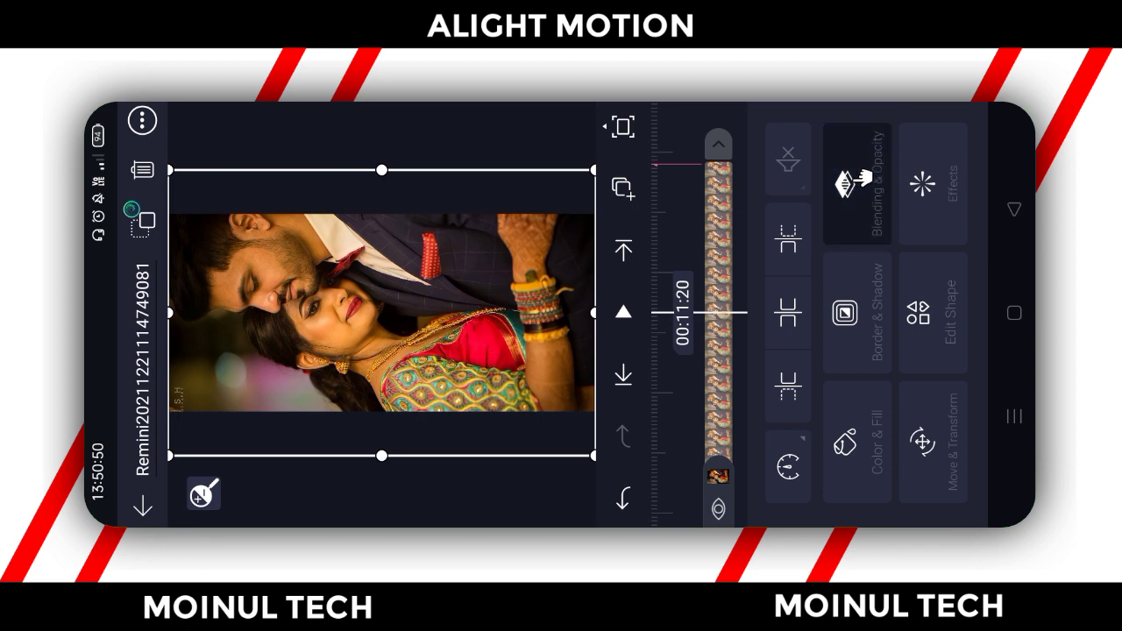
{"action": "left_click_drag", "start_coordinate": [785, 201], "coordinate": [790, 345]}
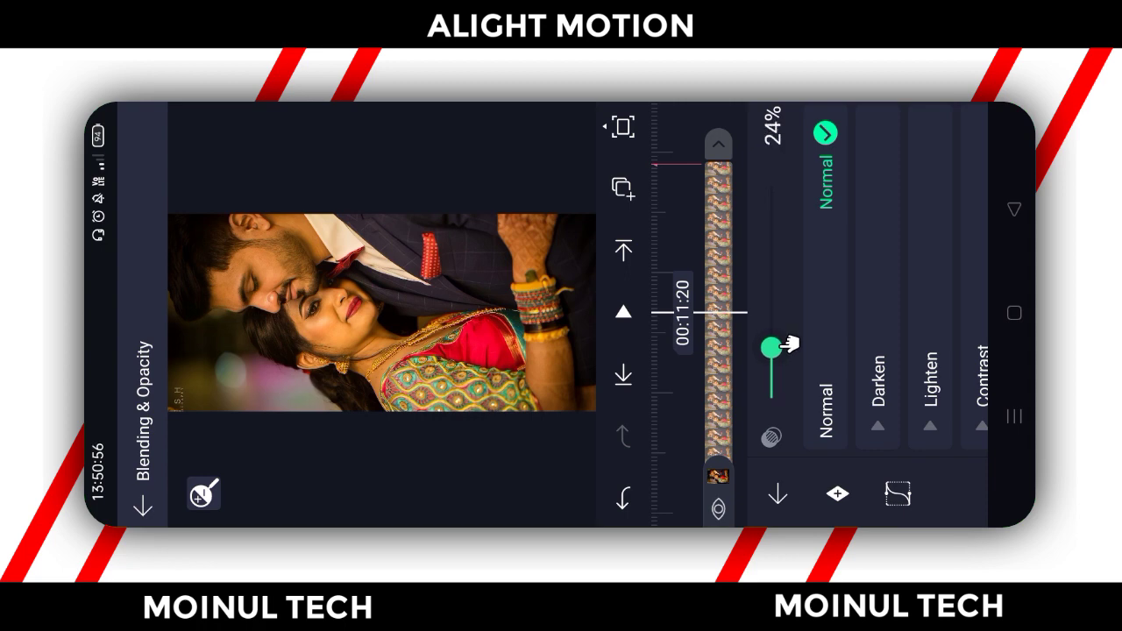
{"action": "left_click", "coordinate": [737, 242]}
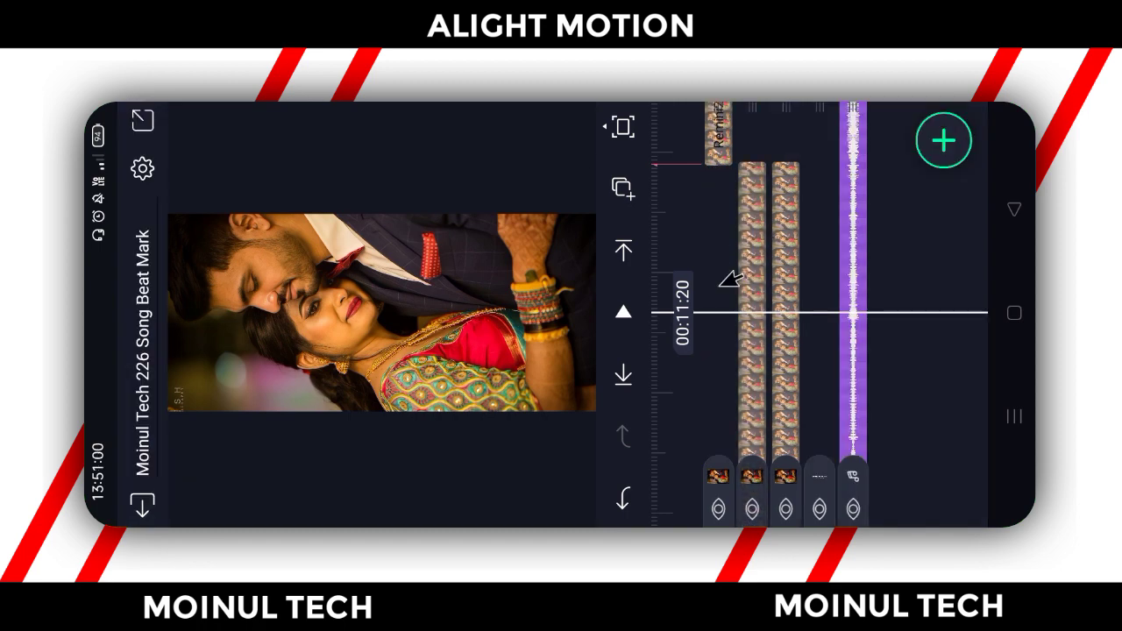
{"action": "left_click_drag", "start_coordinate": [728, 184], "coordinate": [676, 225]}
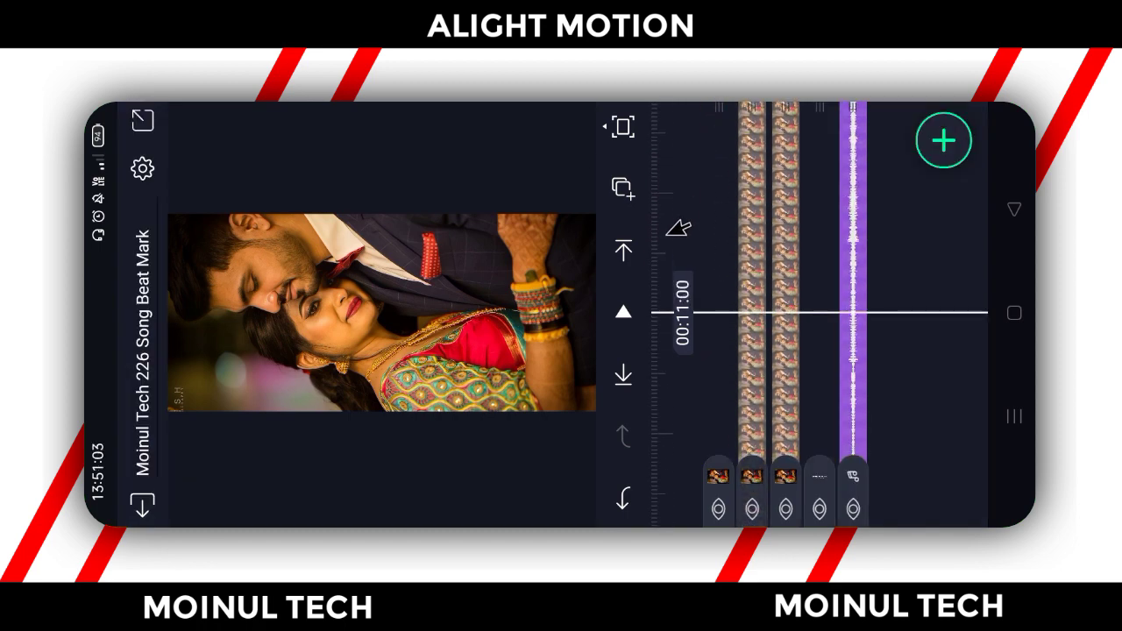
- Copy all effects from the photo layer in 'Moinul Tech 226 Effect', then reopen Song Beat Mark
{"action": "left_click", "coordinate": [145, 502]}
{"action": "left_click", "coordinate": [326, 271]}
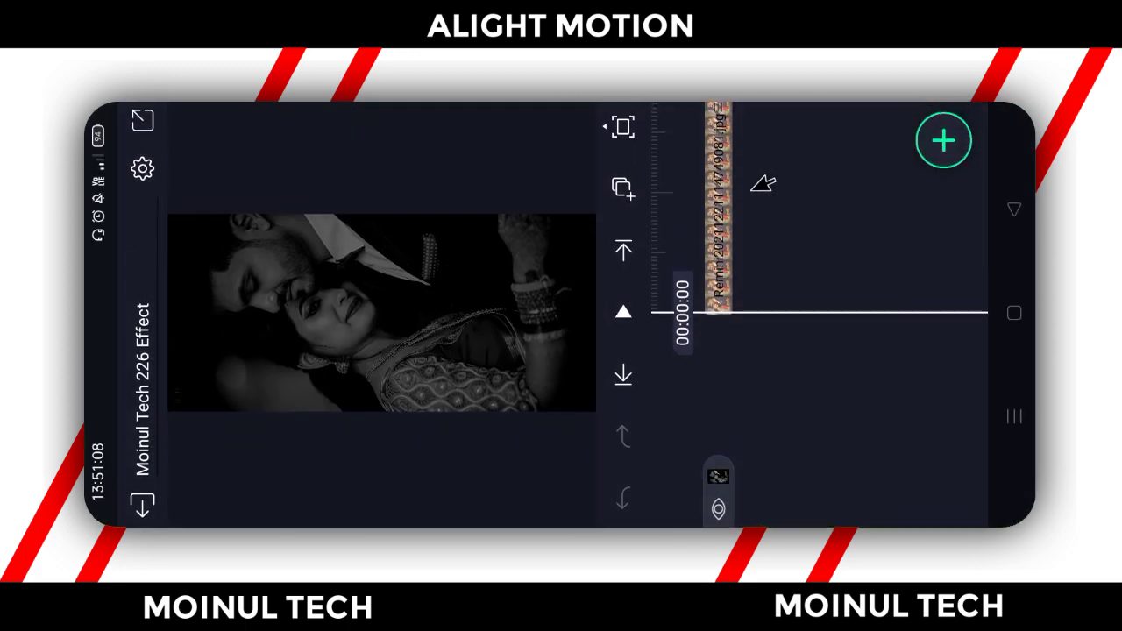
{"action": "left_click_drag", "start_coordinate": [781, 200], "coordinate": [758, 240]}
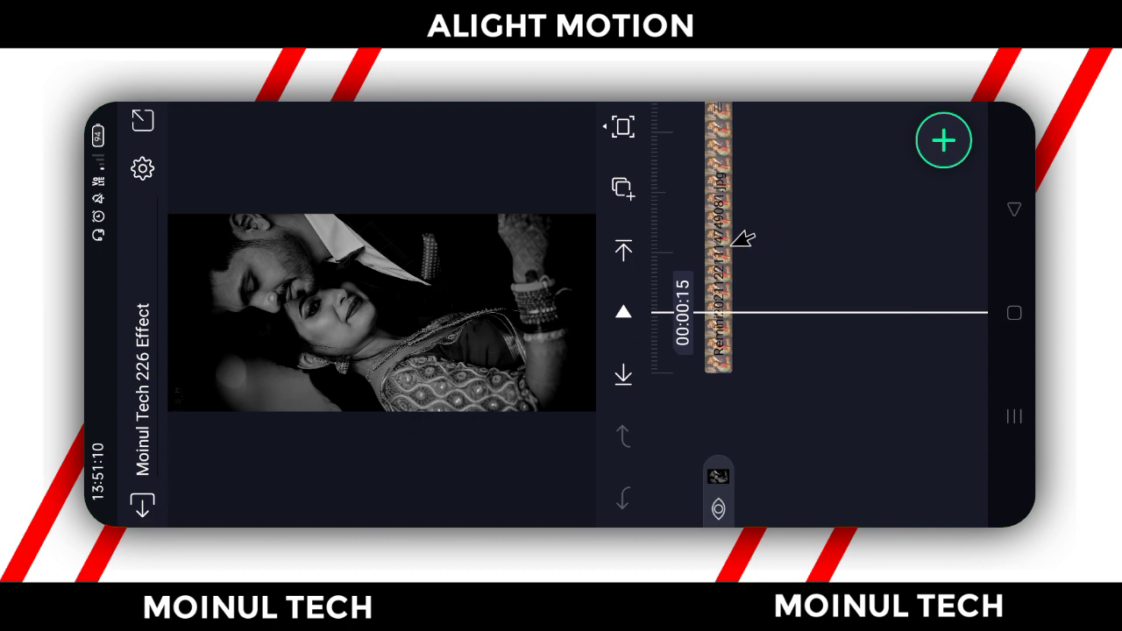
{"action": "left_click", "coordinate": [733, 242]}
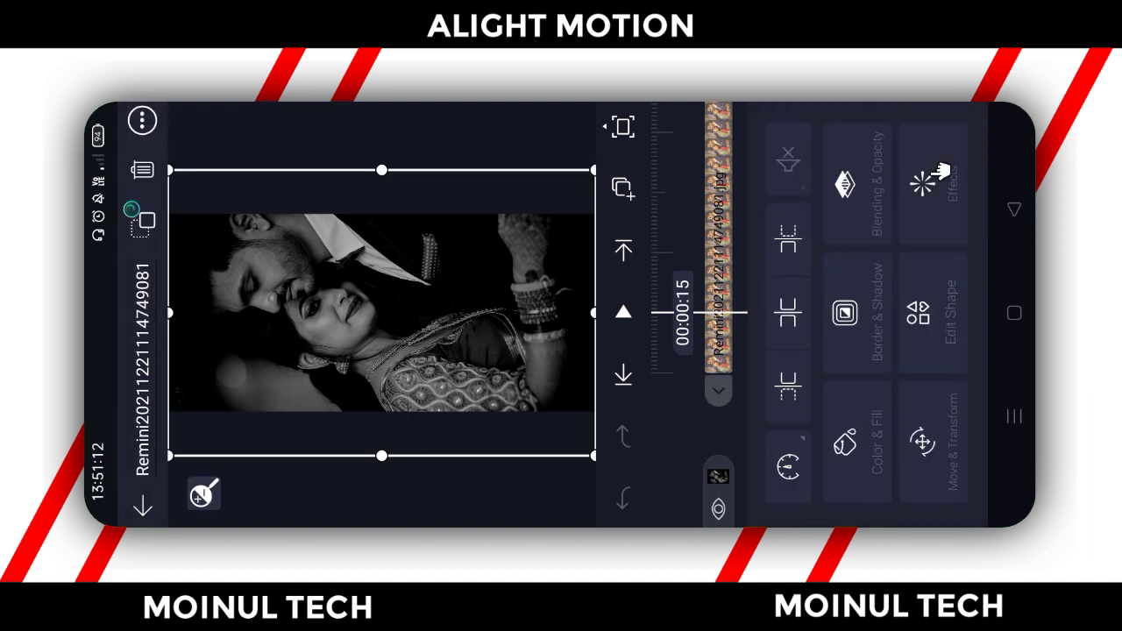
{"action": "left_click", "coordinate": [942, 171]}
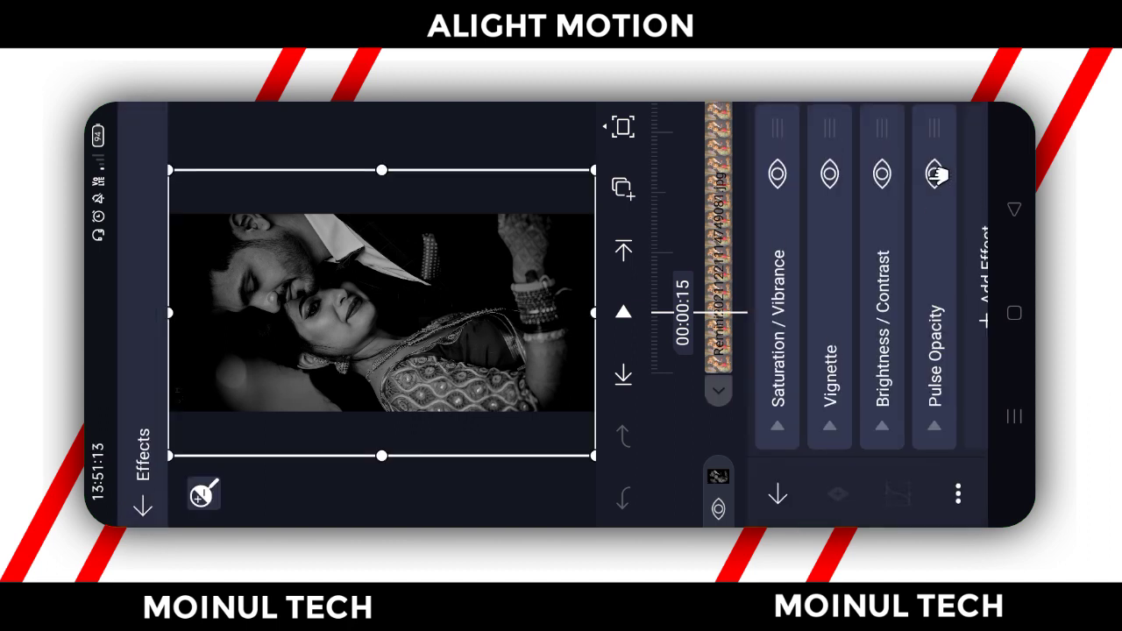
{"action": "left_click", "coordinate": [960, 493]}
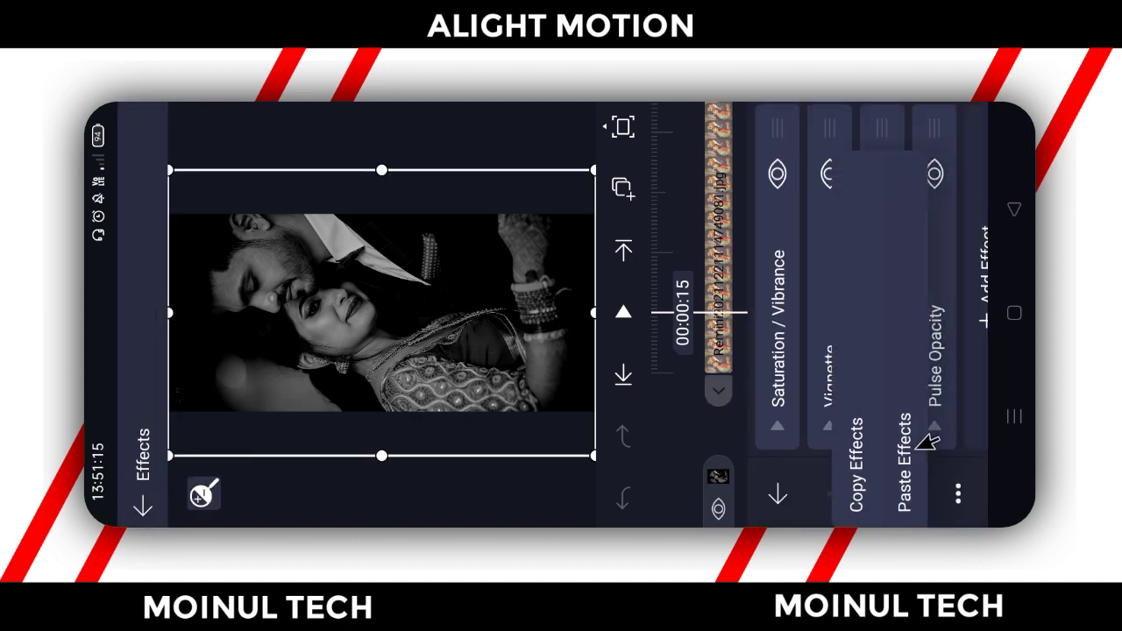
{"action": "left_click", "coordinate": [867, 434]}
{"action": "left_click", "coordinate": [843, 265]}
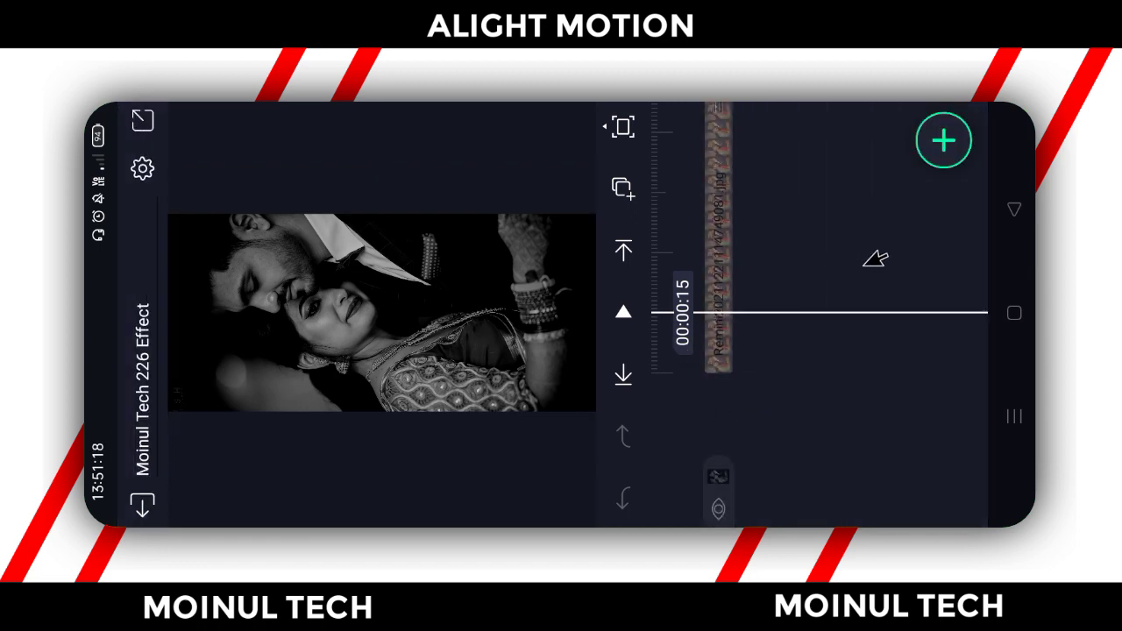
{"action": "left_click", "coordinate": [1013, 207]}
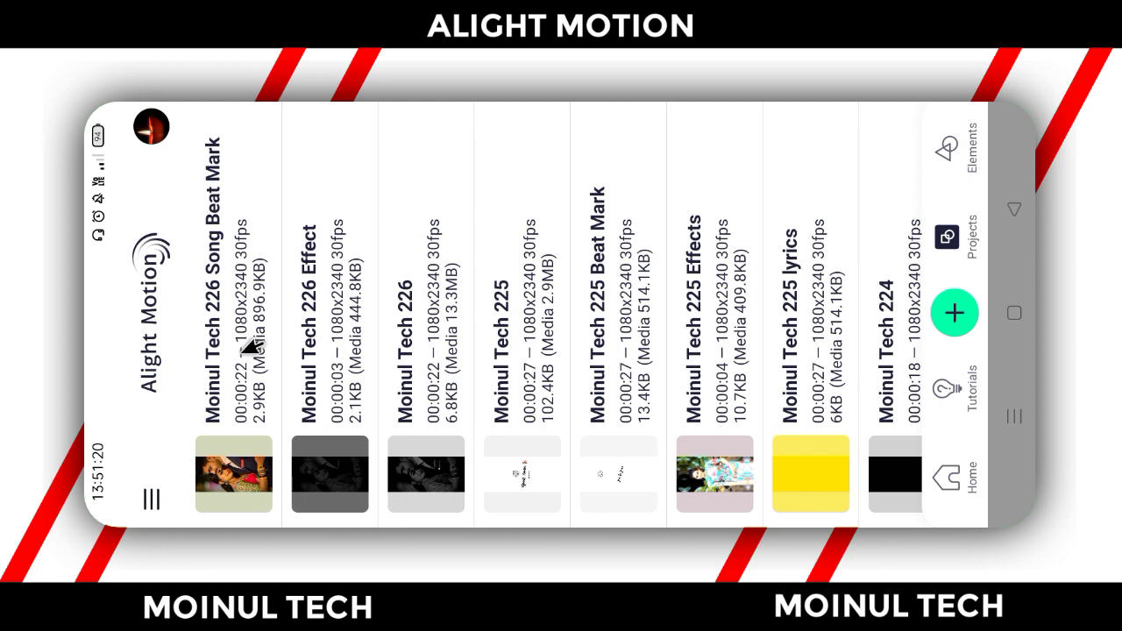
{"action": "left_click", "coordinate": [257, 348]}
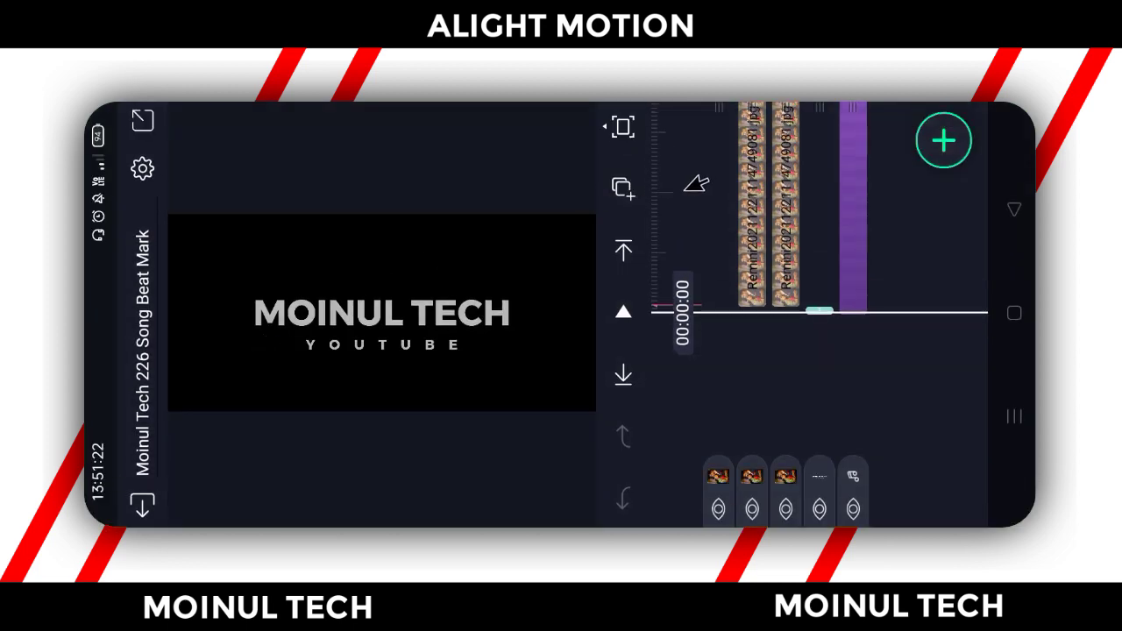
- Paste the copied effects onto the photo Copy layer and delete its Pulse Opacity effect
{"action": "left_click_drag", "start_coordinate": [711, 175], "coordinate": [709, 305]}
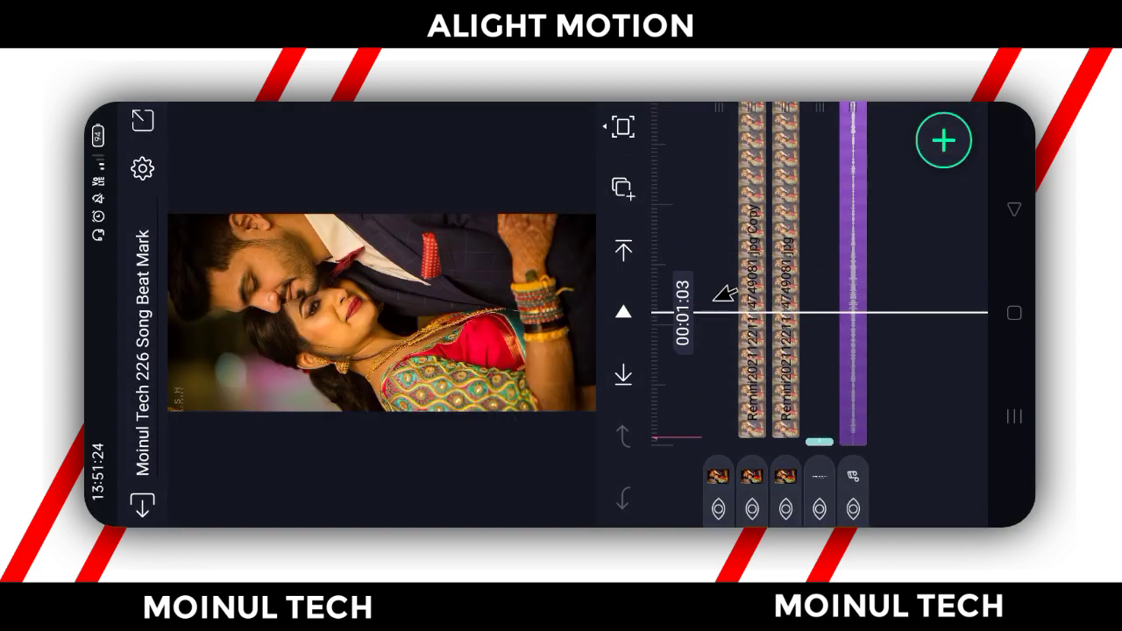
{"action": "left_click", "coordinate": [762, 273]}
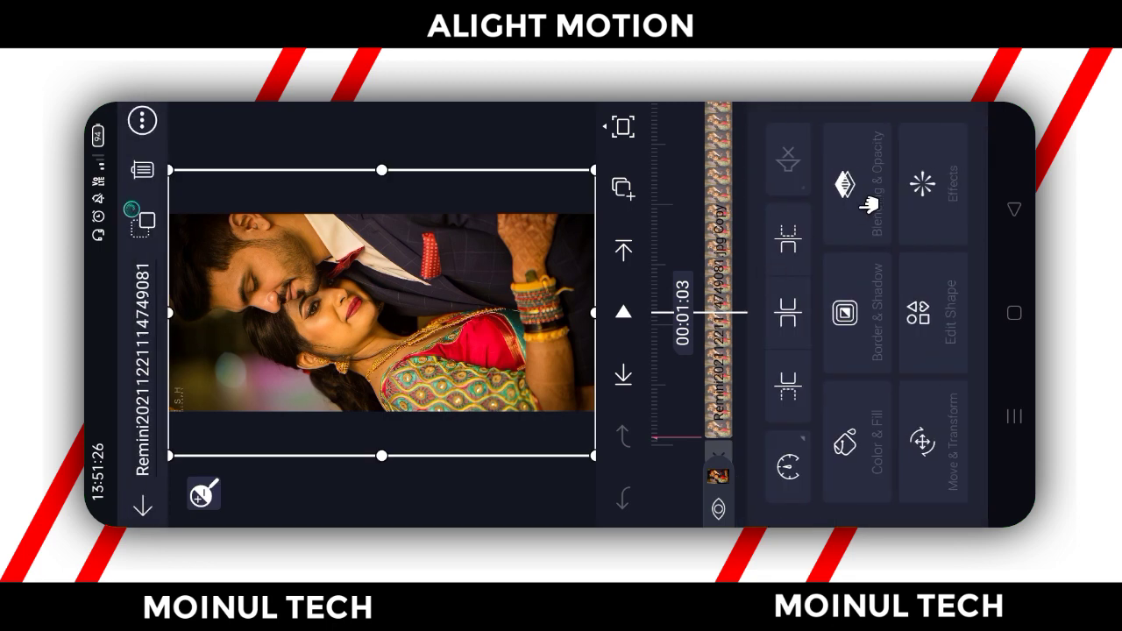
{"action": "left_click", "coordinate": [929, 210]}
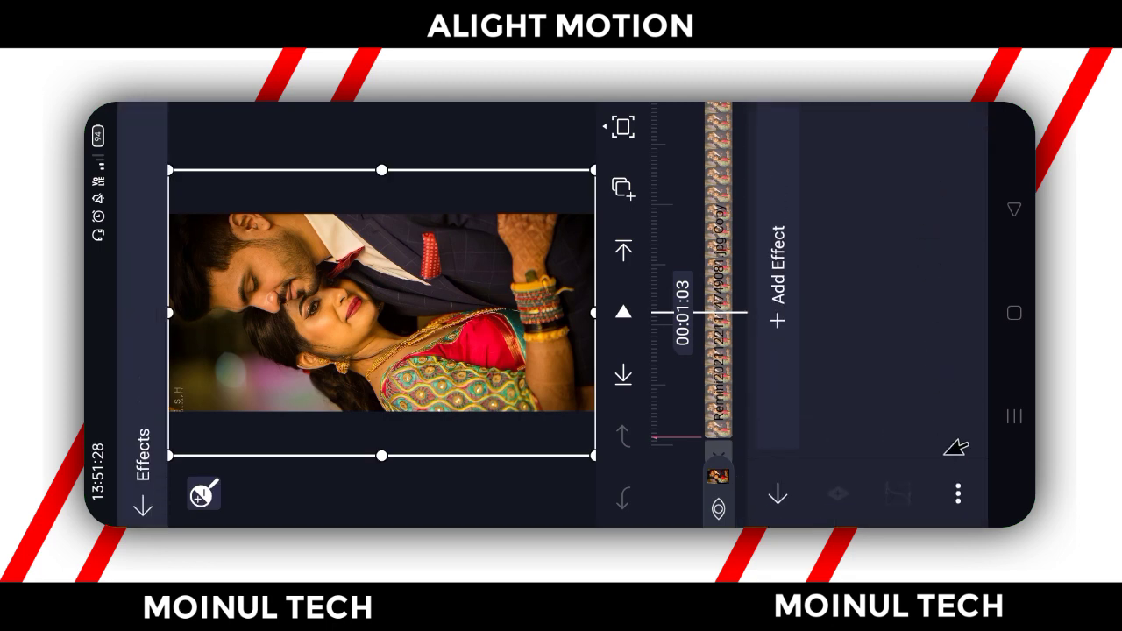
{"action": "left_click", "coordinate": [959, 493]}
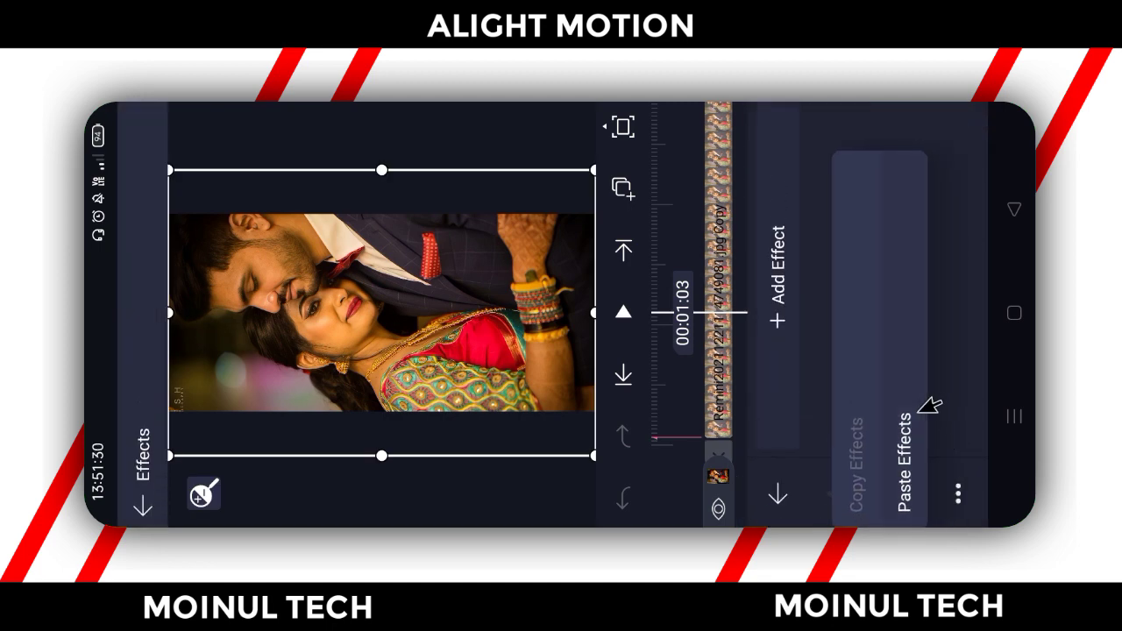
{"action": "left_click", "coordinate": [921, 408]}
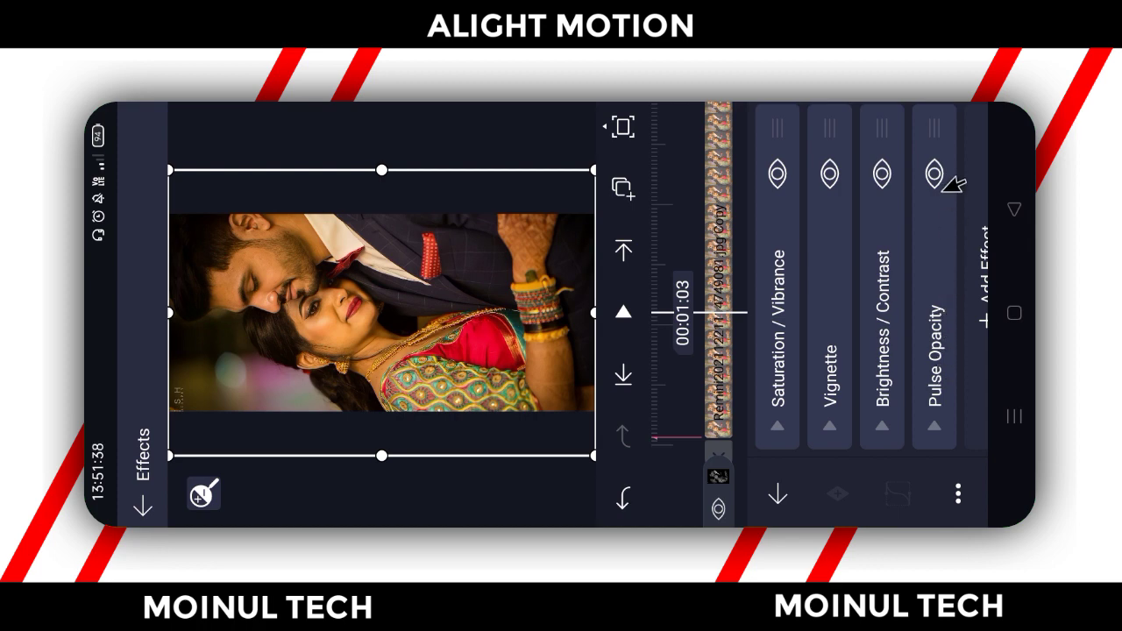
{"action": "left_click", "coordinate": [948, 226]}
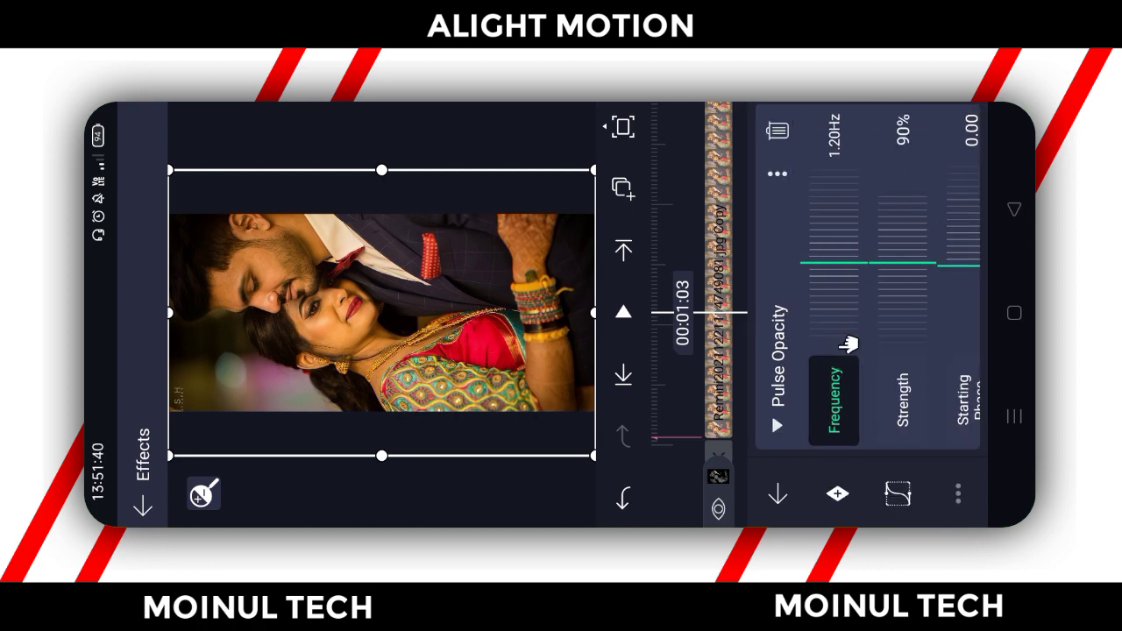
{"action": "left_click", "coordinate": [778, 129]}
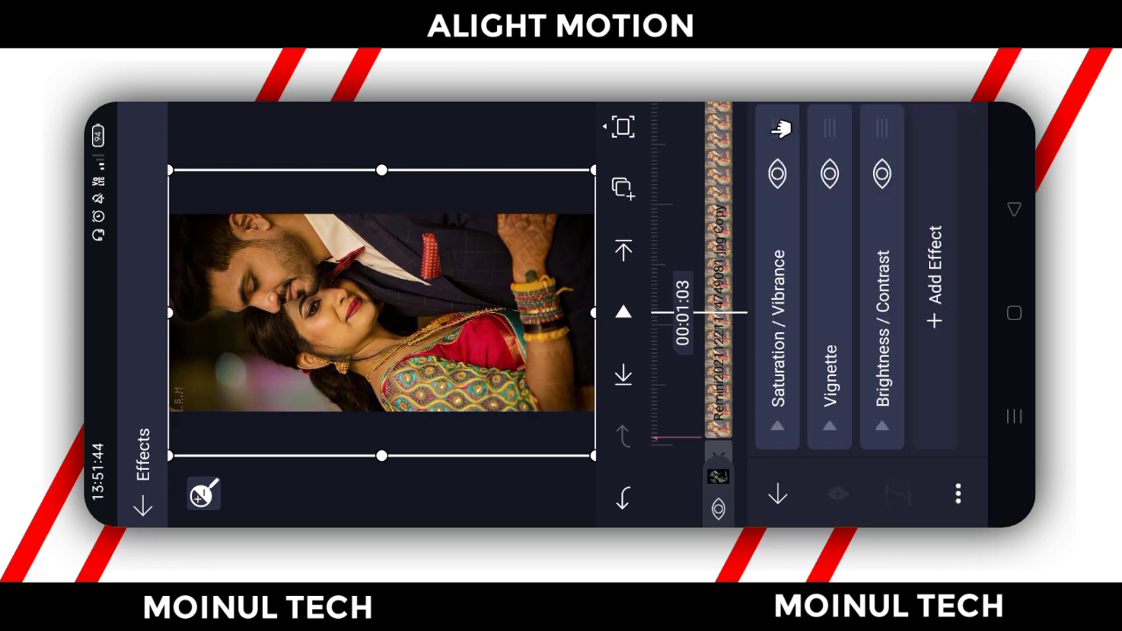
{"action": "left_click", "coordinate": [726, 294]}
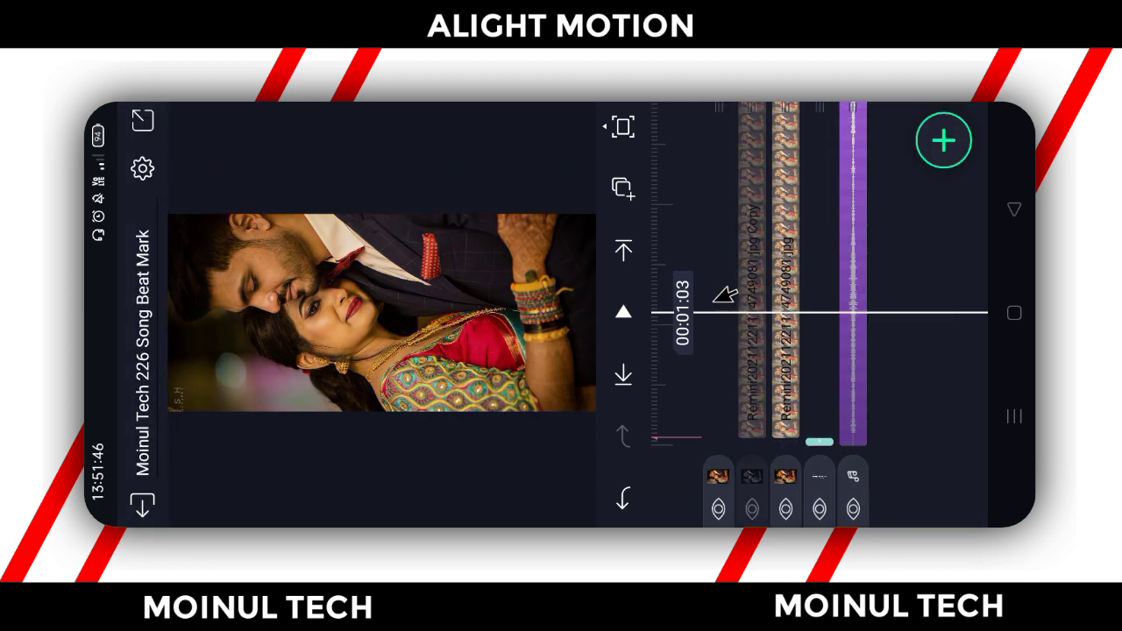
- Paste the copied effects onto the original photo layer
{"action": "left_click", "coordinate": [793, 311]}
{"action": "left_click", "coordinate": [943, 188]}
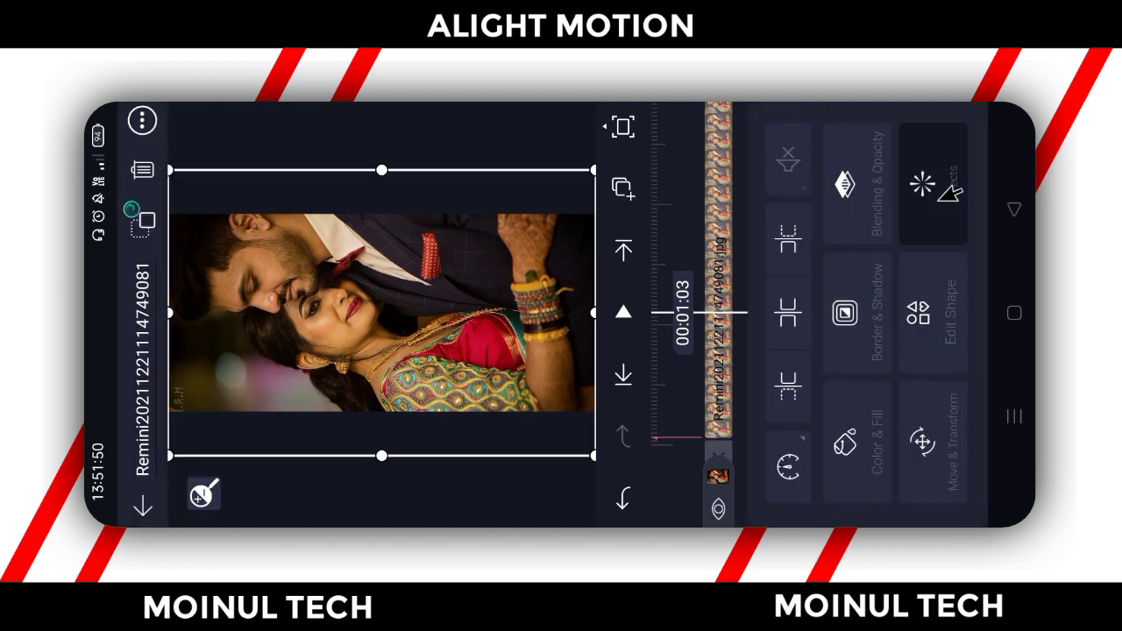
{"action": "left_click", "coordinate": [956, 484]}
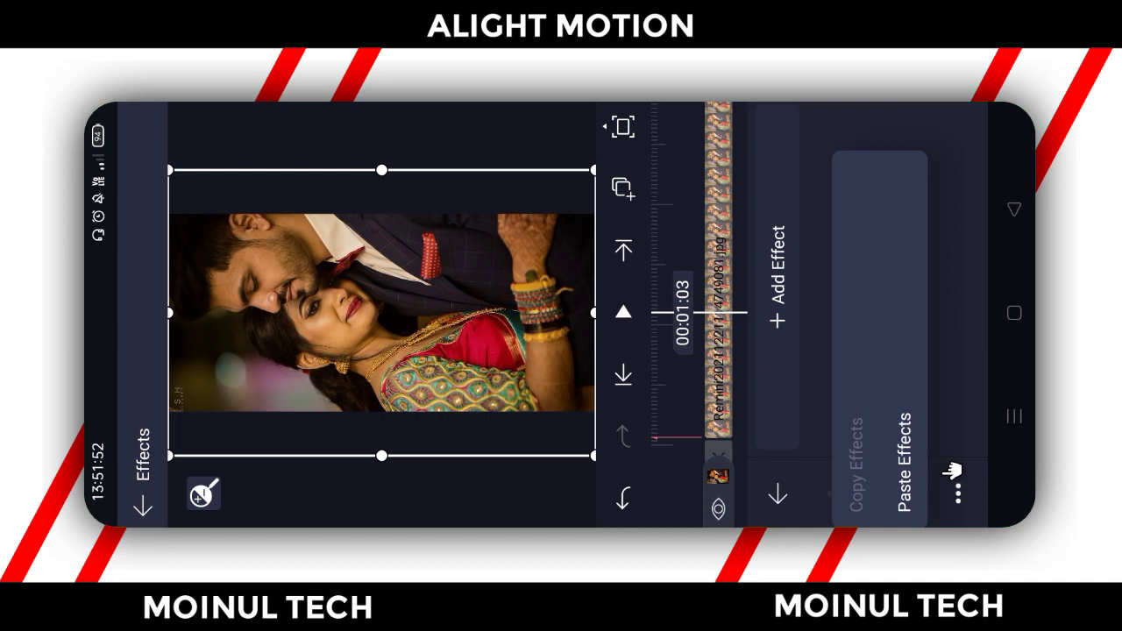
{"action": "left_click", "coordinate": [905, 426]}
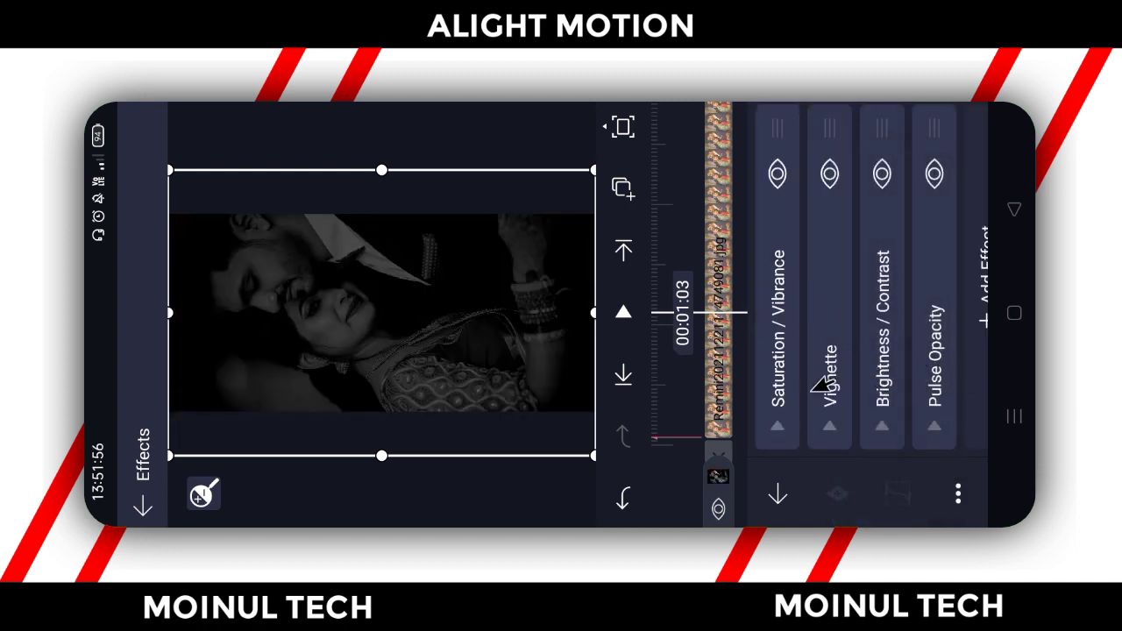
{"action": "left_click", "coordinate": [745, 340]}
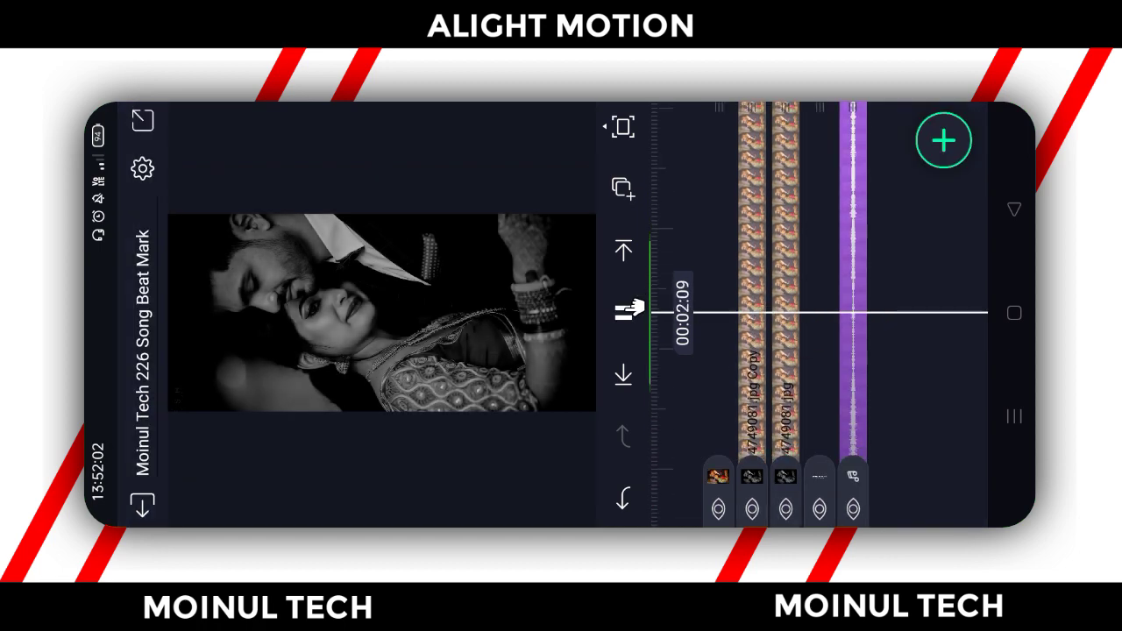
- Add the glass shards video as a new layer at the 00:12:27 layer boundary
{"action": "left_click", "coordinate": [630, 310]}
{"action": "left_click_drag", "start_coordinate": [734, 201], "coordinate": [734, 333]}
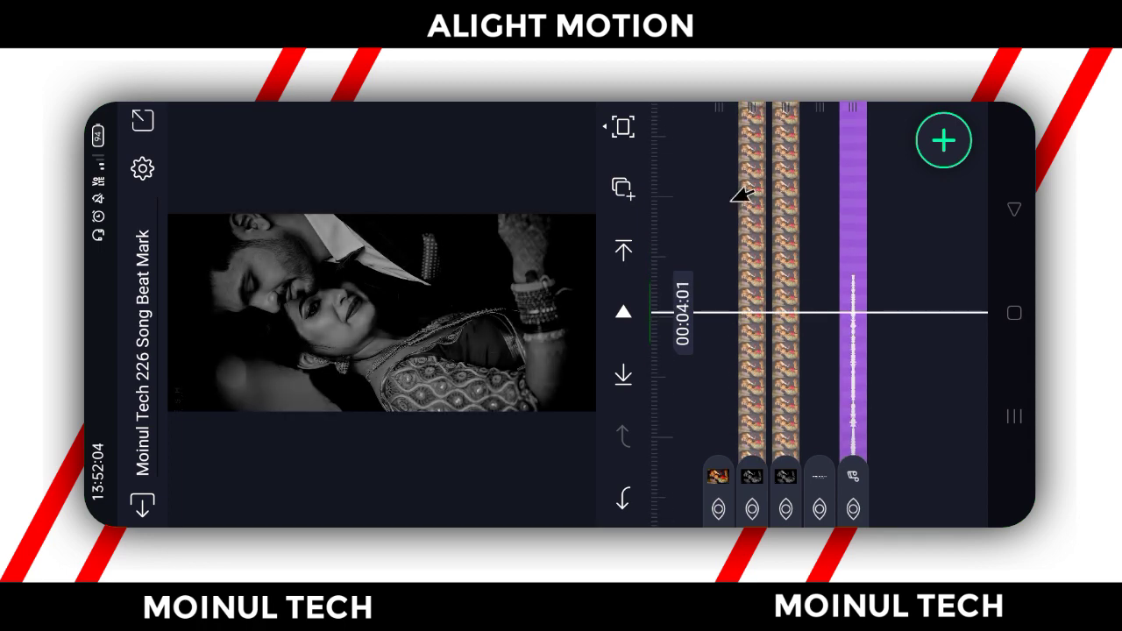
{"action": "left_click", "coordinate": [626, 248]}
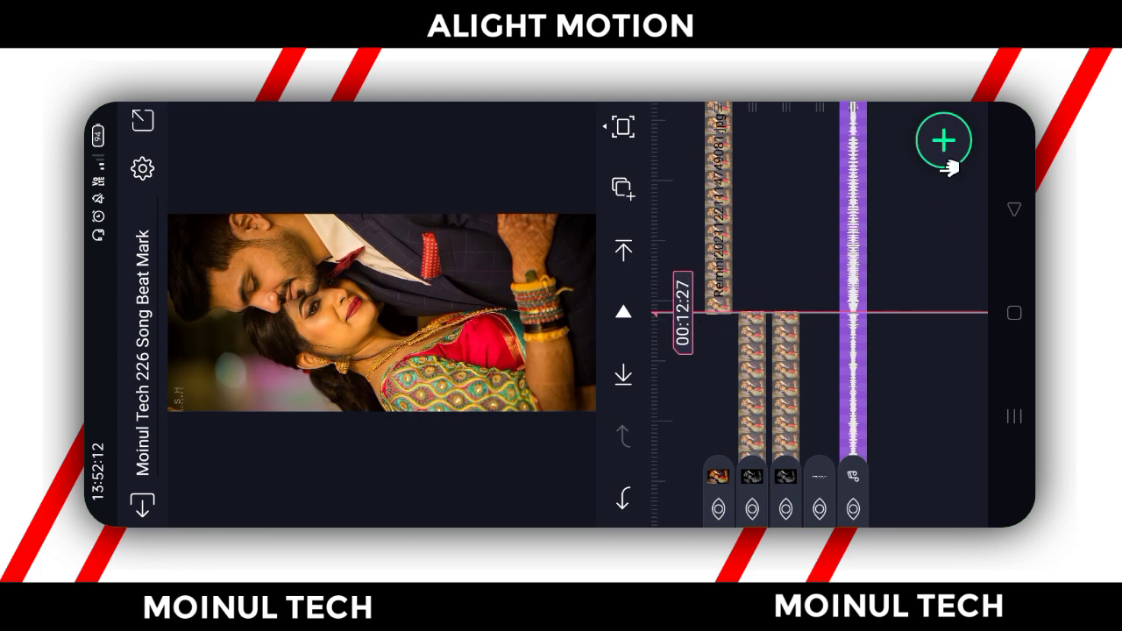
{"action": "left_click", "coordinate": [945, 142]}
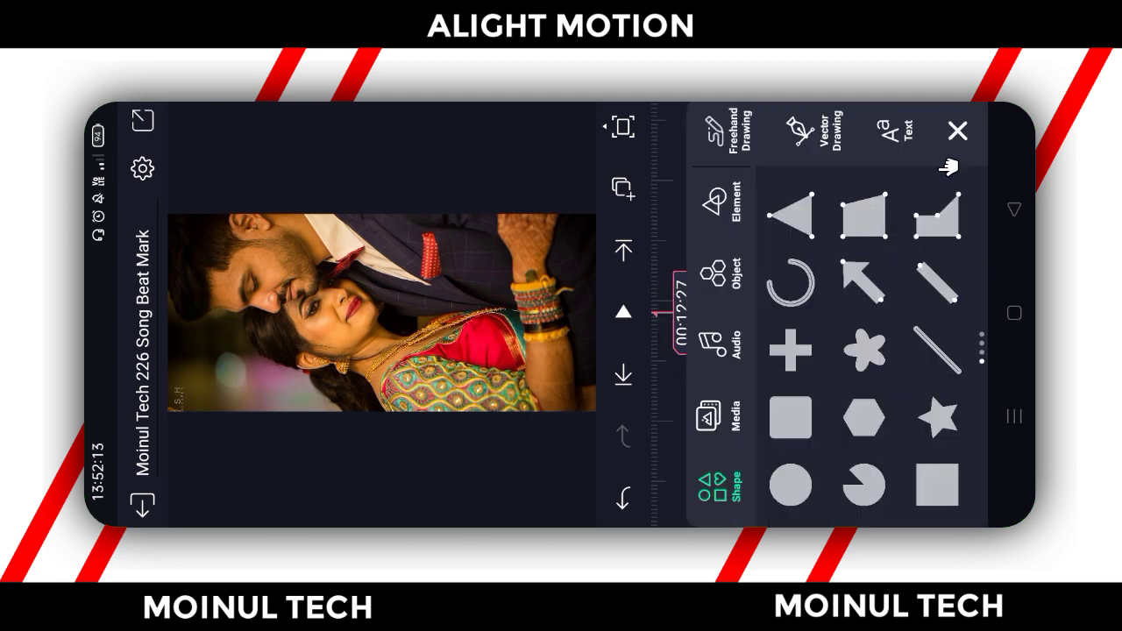
{"action": "left_click", "coordinate": [741, 406]}
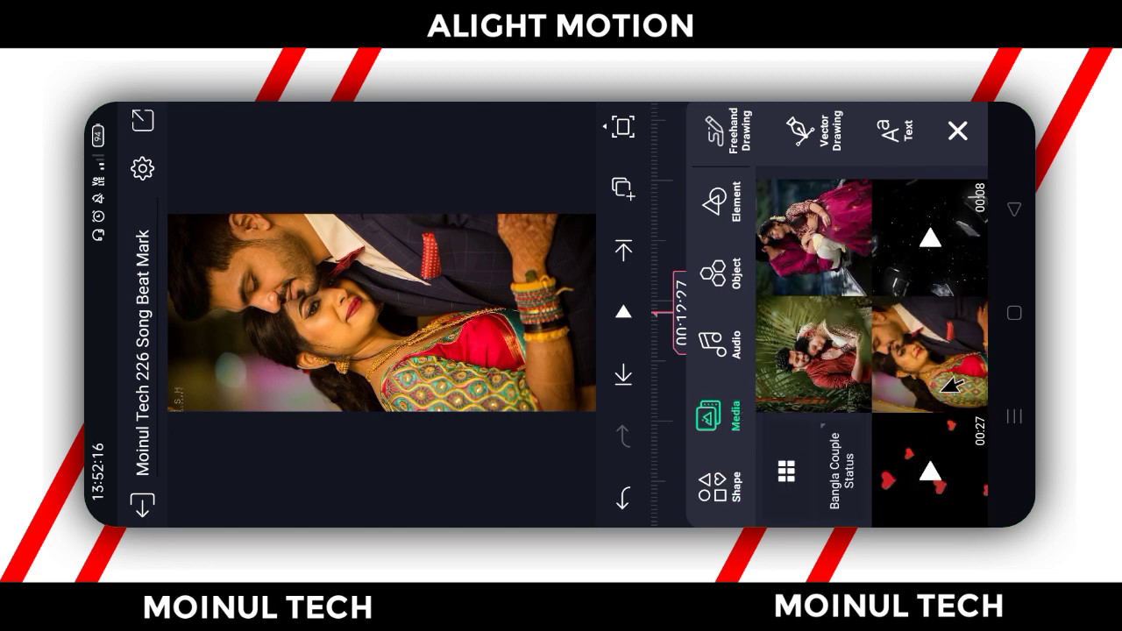
{"action": "left_click", "coordinate": [954, 263]}
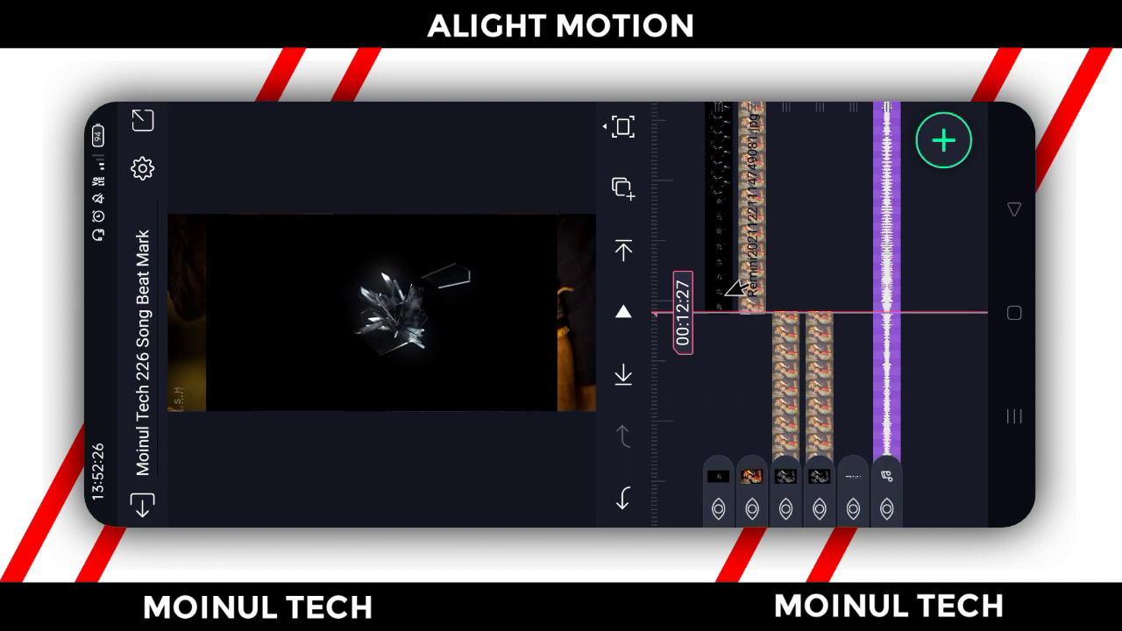
{"action": "left_click", "coordinate": [726, 291]}
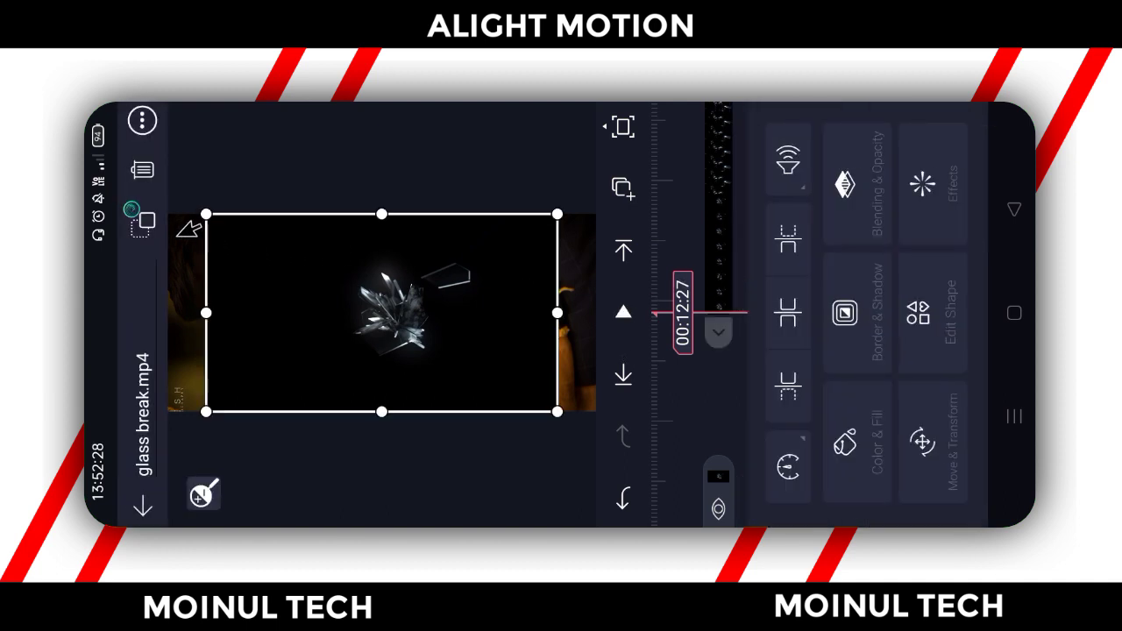
- Make the glass break video fill the whole frame and preview its shattering animation
{"action": "left_click", "coordinate": [145, 119]}
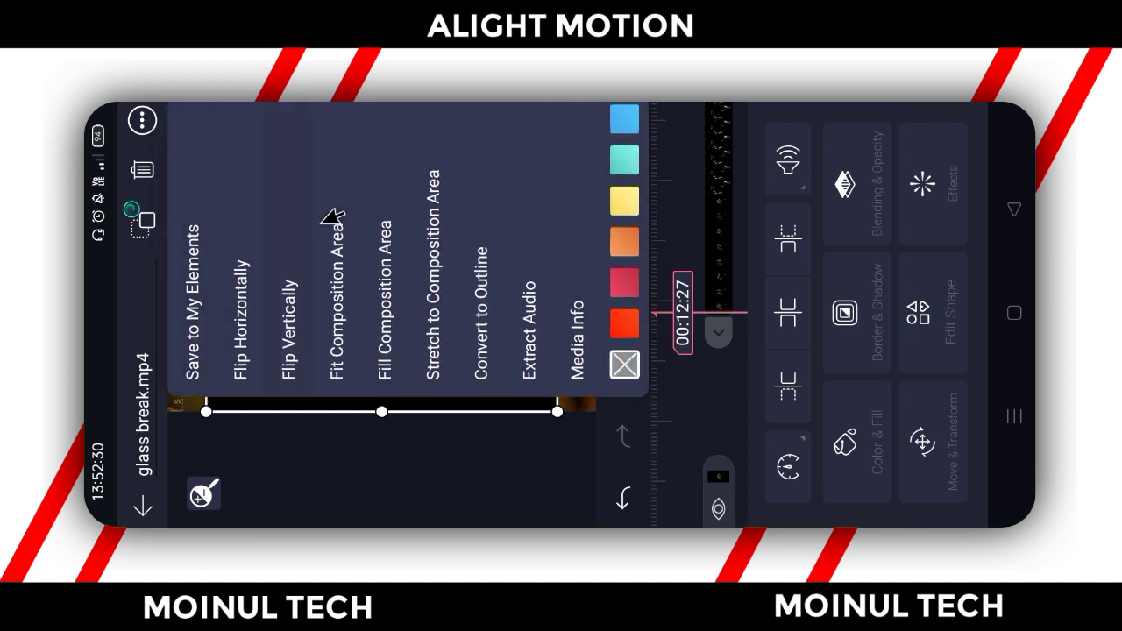
{"action": "left_click", "coordinate": [392, 289]}
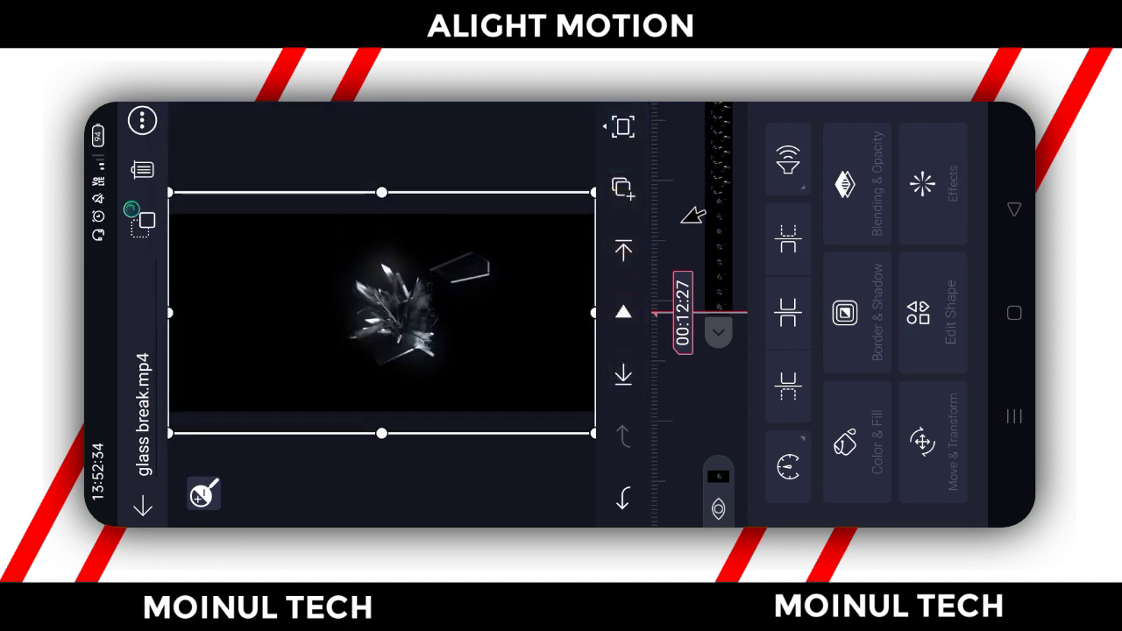
{"action": "left_click_drag", "start_coordinate": [682, 214], "coordinate": [696, 356]}
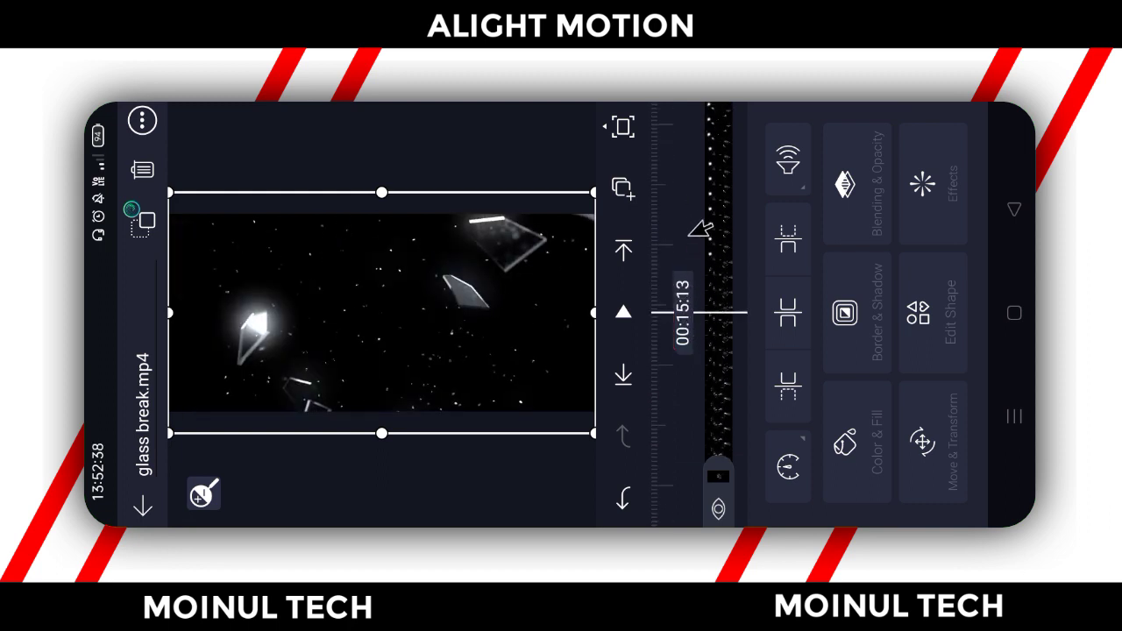
{"action": "left_click_drag", "start_coordinate": [699, 223], "coordinate": [696, 263]}
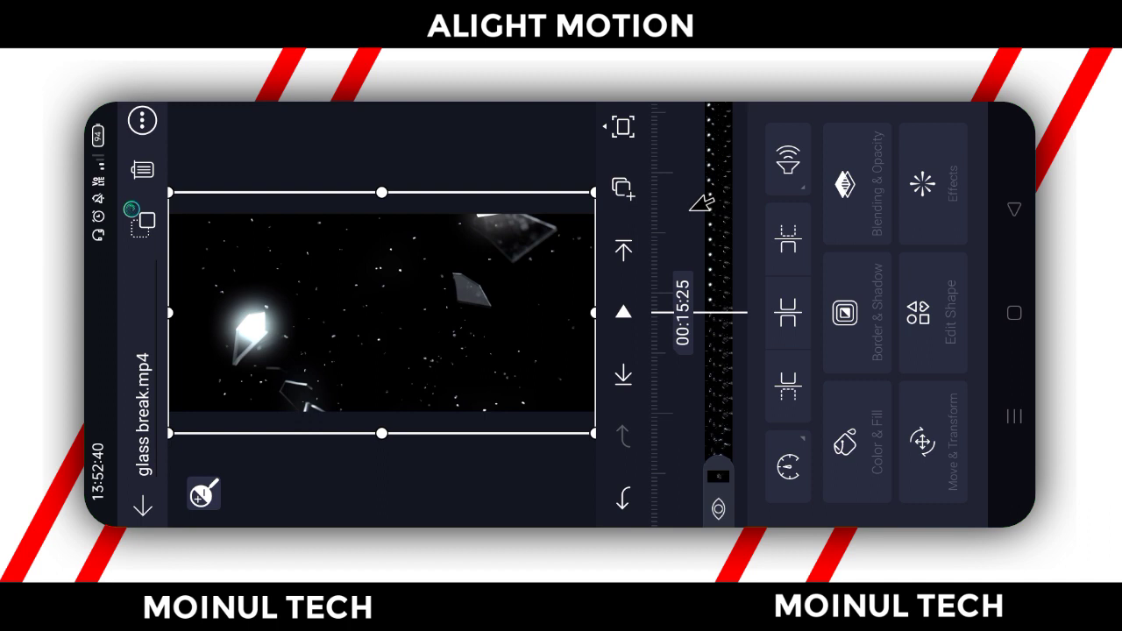
{"action": "left_click_drag", "start_coordinate": [704, 200], "coordinate": [703, 267]}
{"action": "left_click_drag", "start_coordinate": [701, 212], "coordinate": [698, 307]}
- Trim the glass break clip to start at the 00:17:09 playhead
{"action": "left_click", "coordinate": [699, 248]}
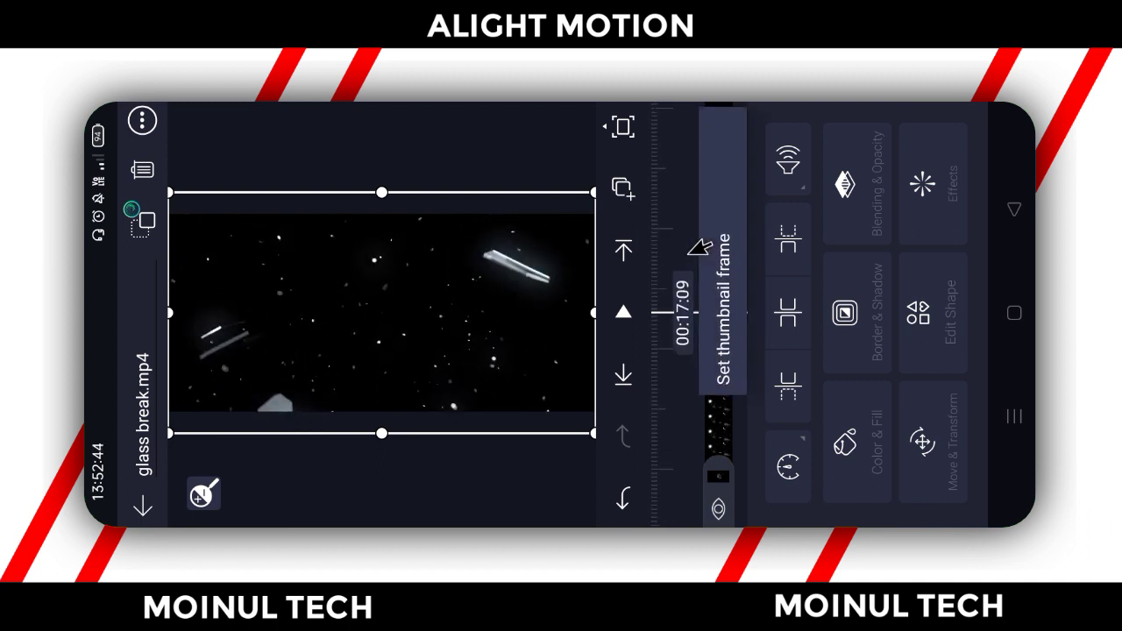
{"action": "left_click", "coordinate": [685, 186]}
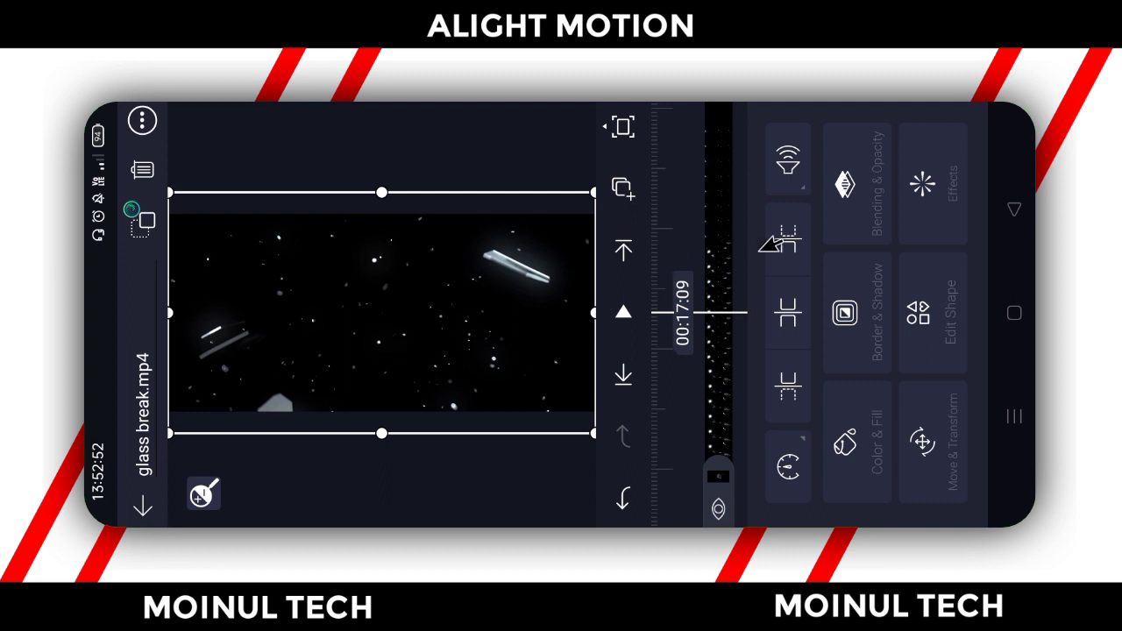
{"action": "left_click", "coordinate": [791, 250]}
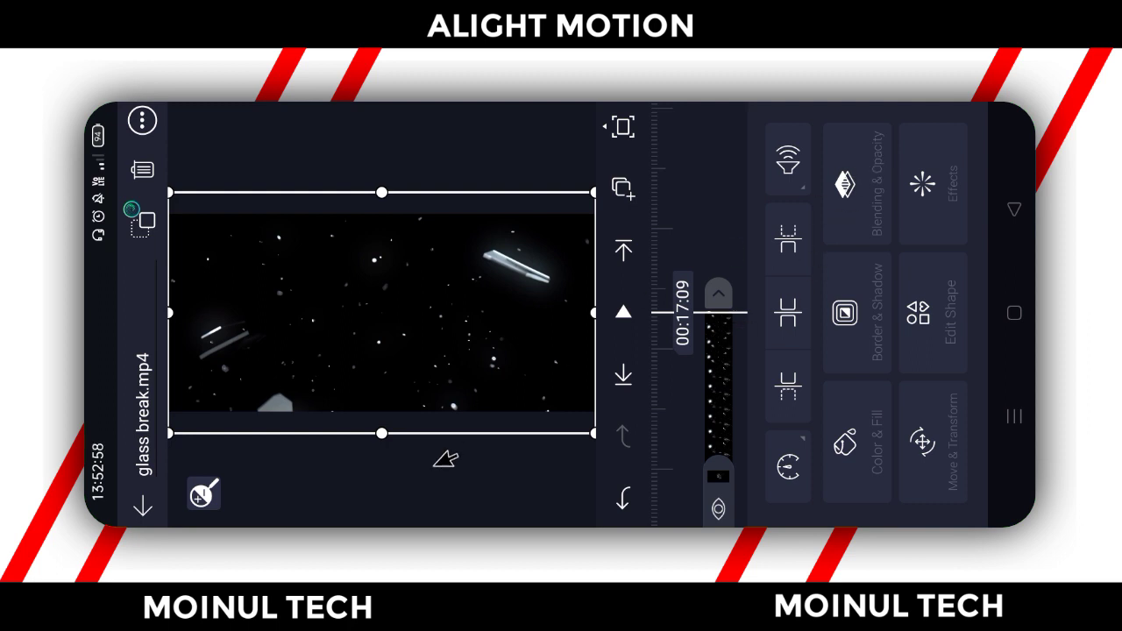
- Set the glass break layer's blending mode to Screen
{"action": "left_click", "coordinate": [876, 188]}
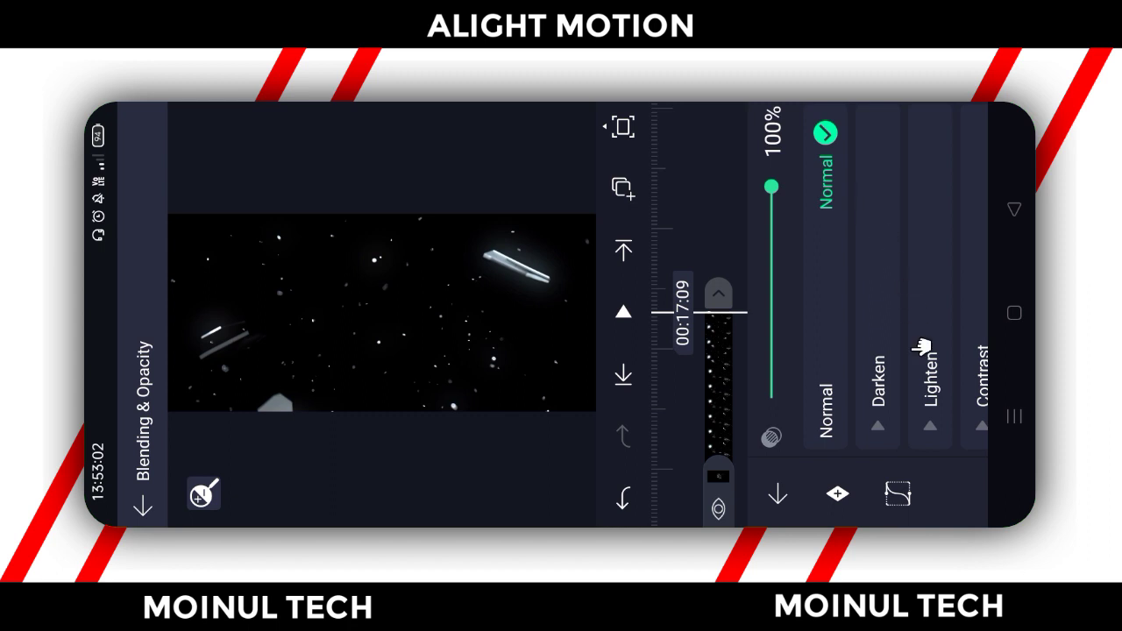
{"action": "left_click", "coordinate": [936, 359]}
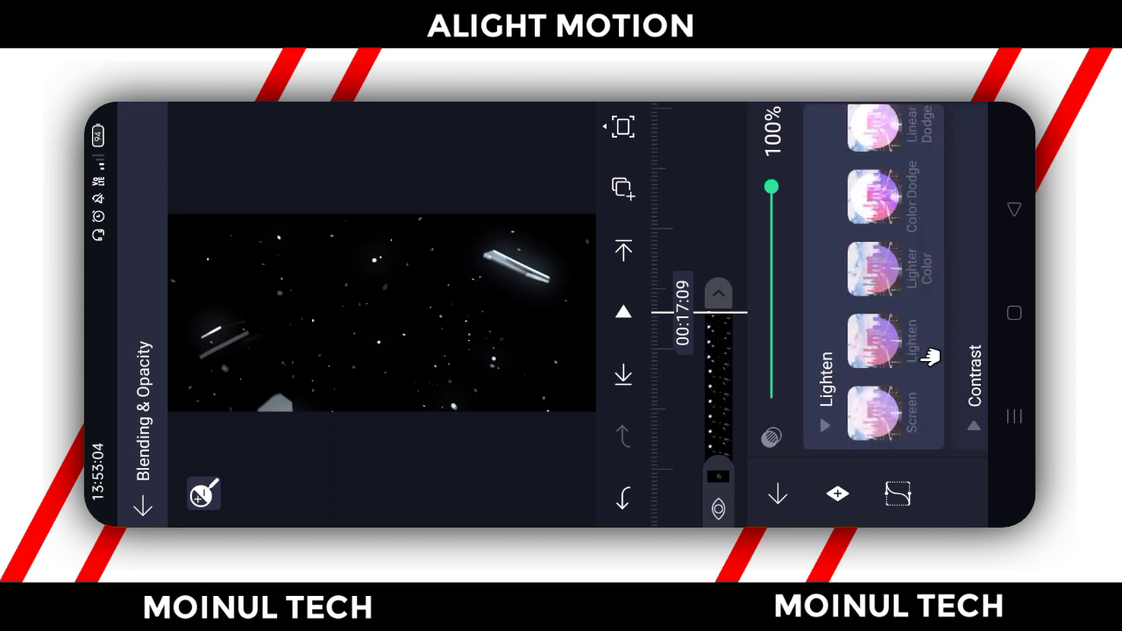
{"action": "left_click", "coordinate": [886, 417]}
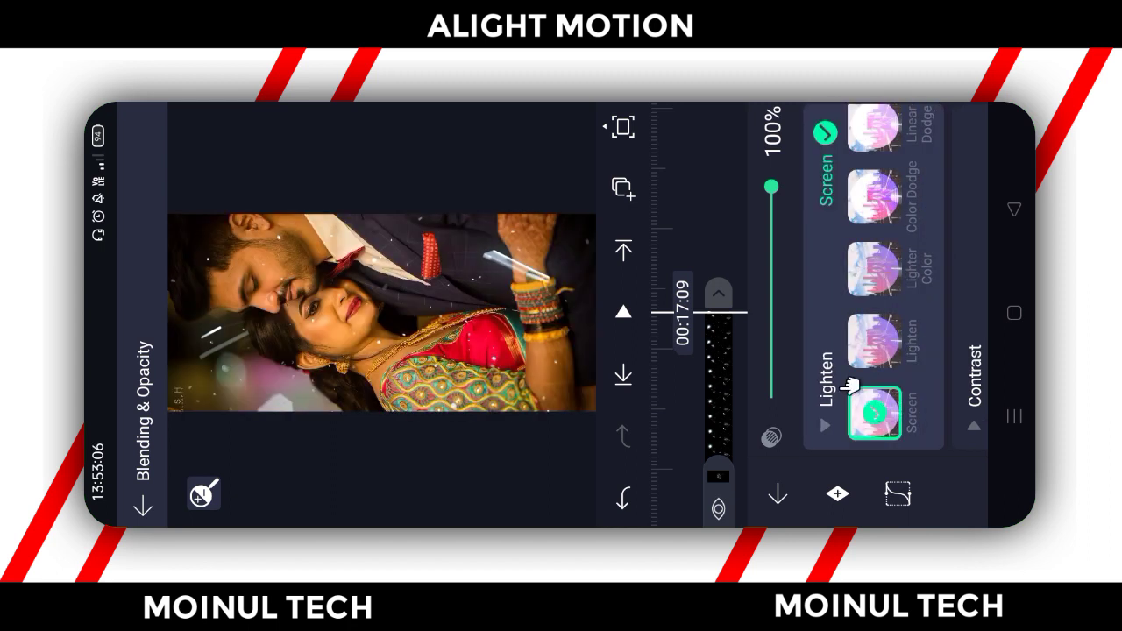
{"action": "left_click", "coordinate": [724, 344]}
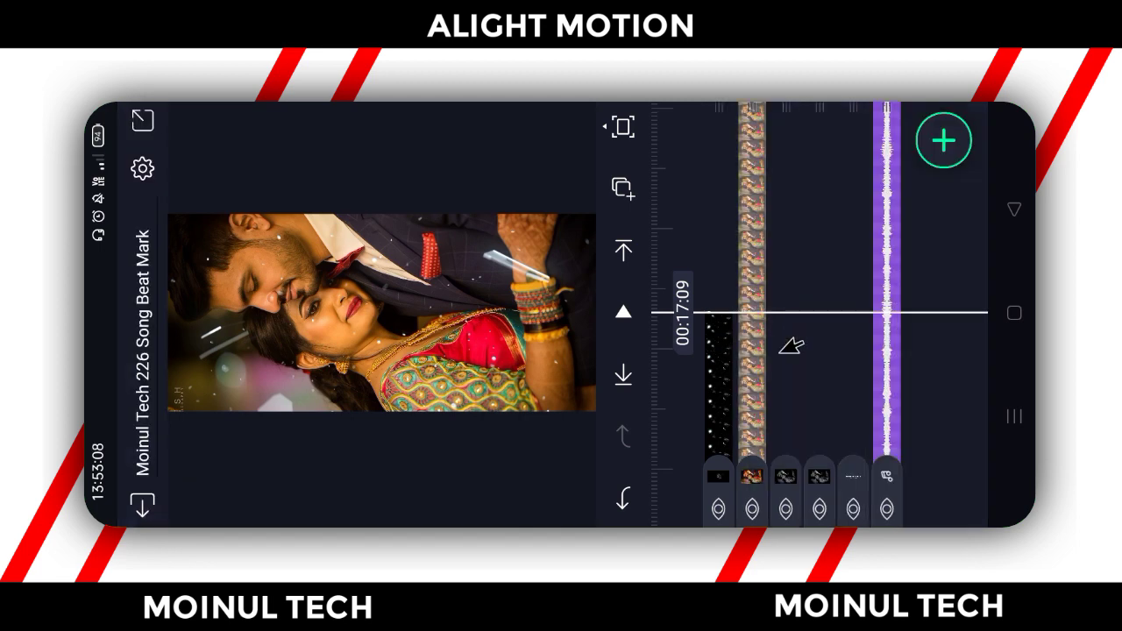
- Move the playhead back to the photo clips' edge at 00:12:27
{"action": "left_click_drag", "start_coordinate": [824, 333], "coordinate": [824, 148]}
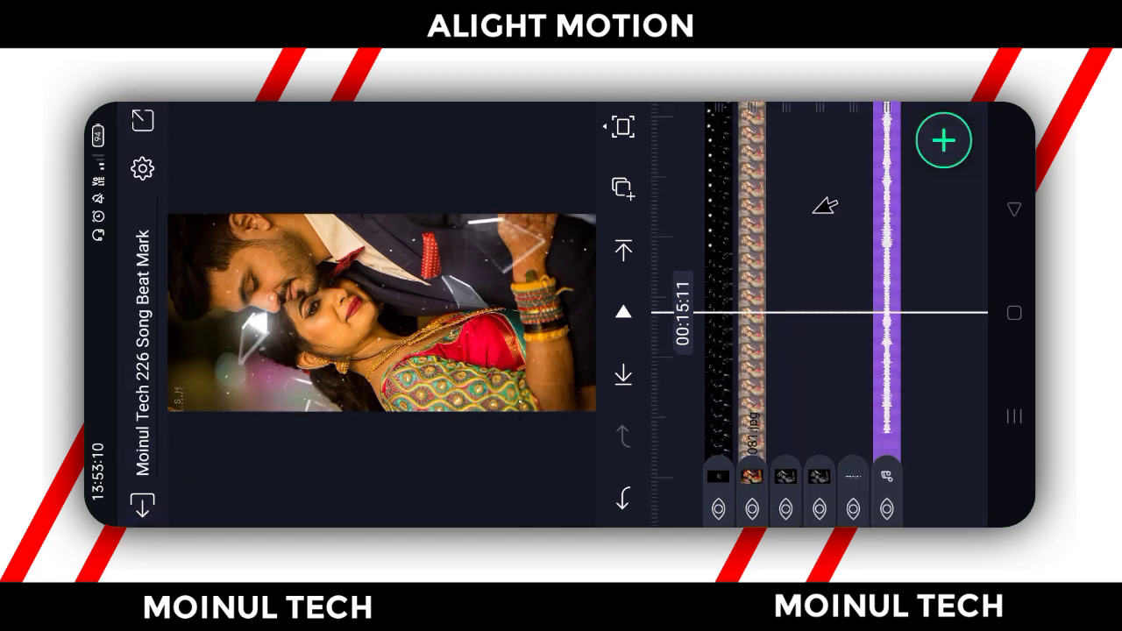
{"action": "left_click_drag", "start_coordinate": [815, 200], "coordinate": [805, 147]}
{"action": "left_click_drag", "start_coordinate": [797, 189], "coordinate": [789, 109]}
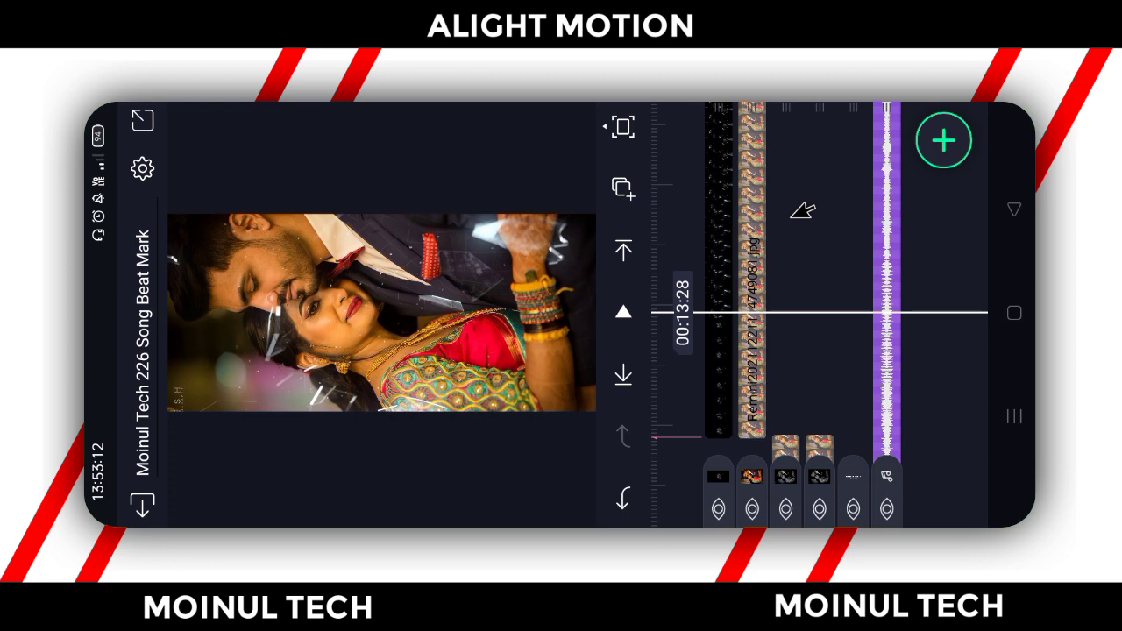
{"action": "left_click", "coordinate": [631, 370]}
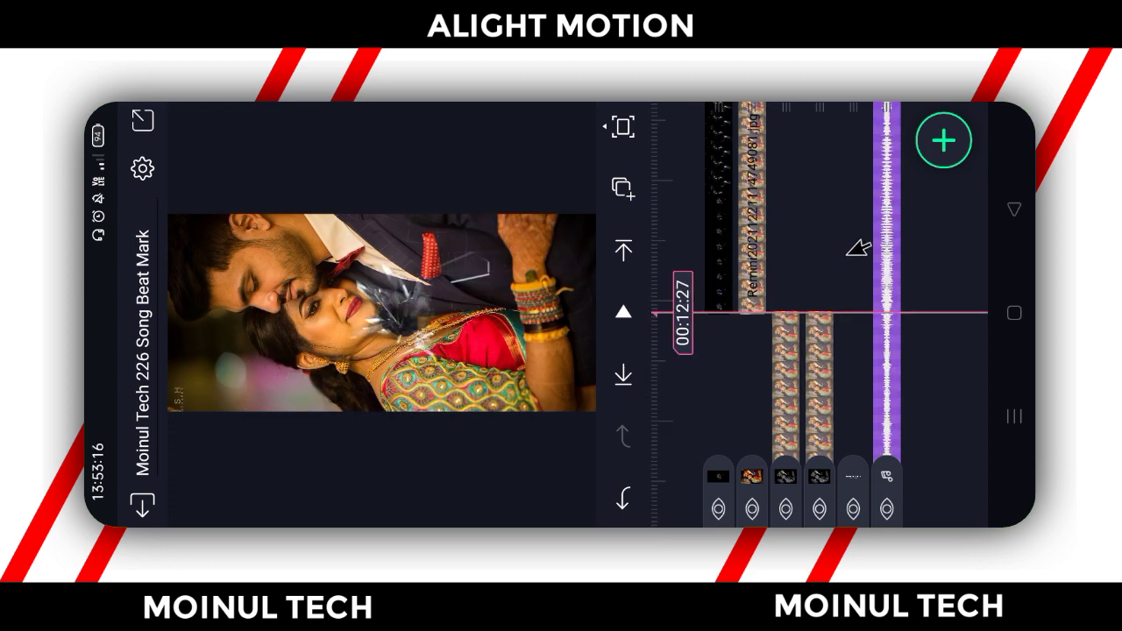
- Add the hearts overlay video 20211221_720p.mp4 from Media as a new layer
{"action": "left_click", "coordinate": [945, 148]}
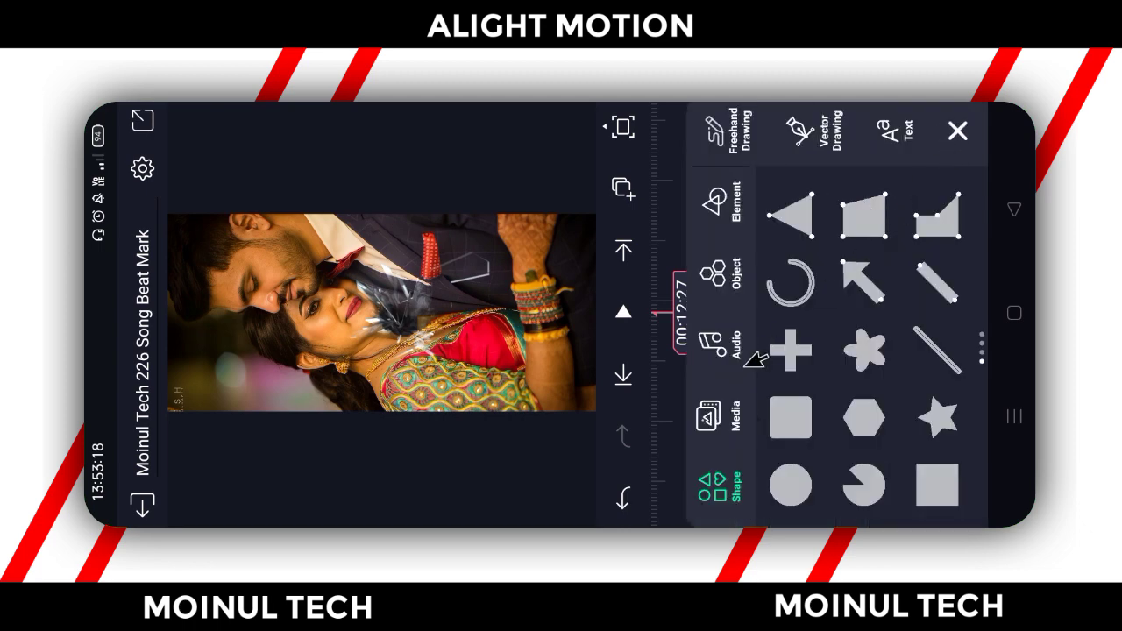
{"action": "left_click", "coordinate": [712, 410]}
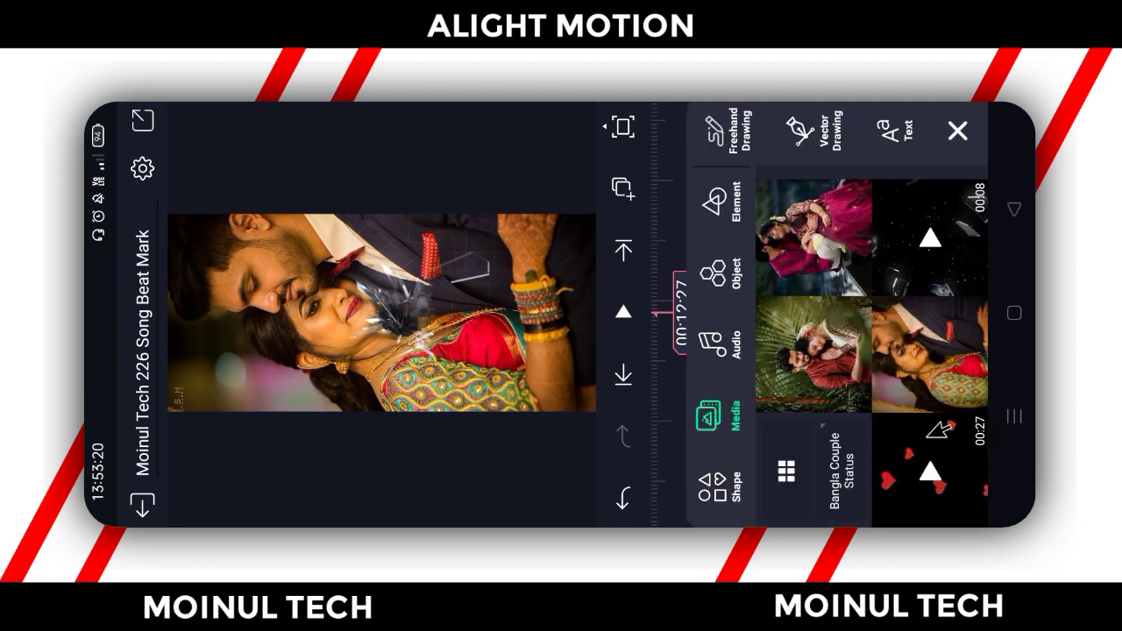
{"action": "left_click", "coordinate": [921, 449]}
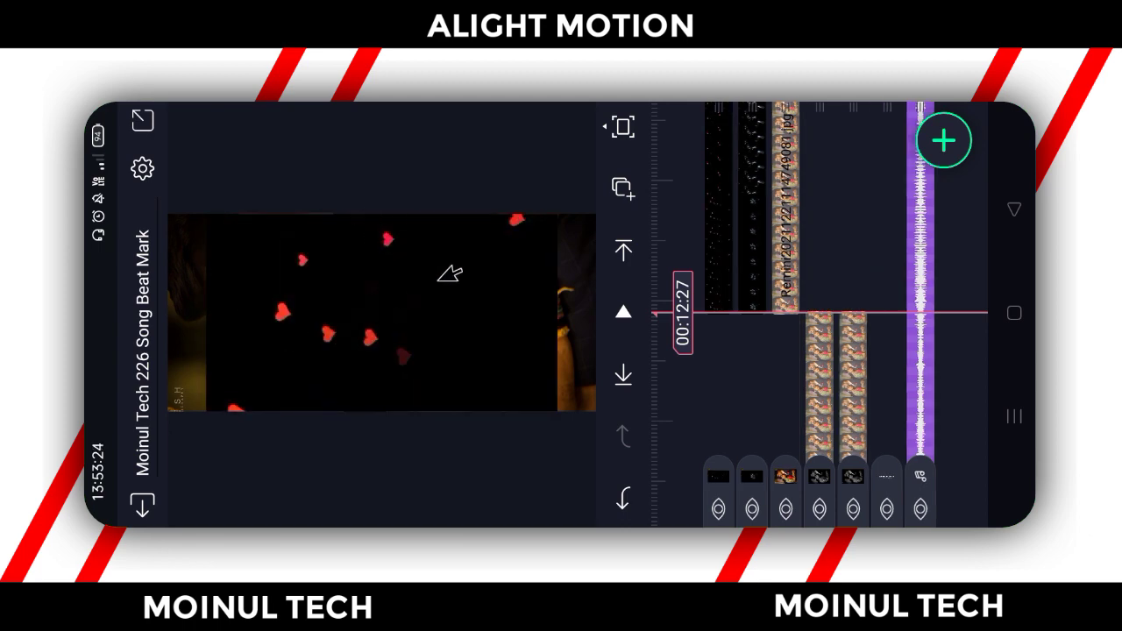
- Make the hearts clip fill the composition area and start at 00:22:27
{"action": "left_click", "coordinate": [716, 207]}
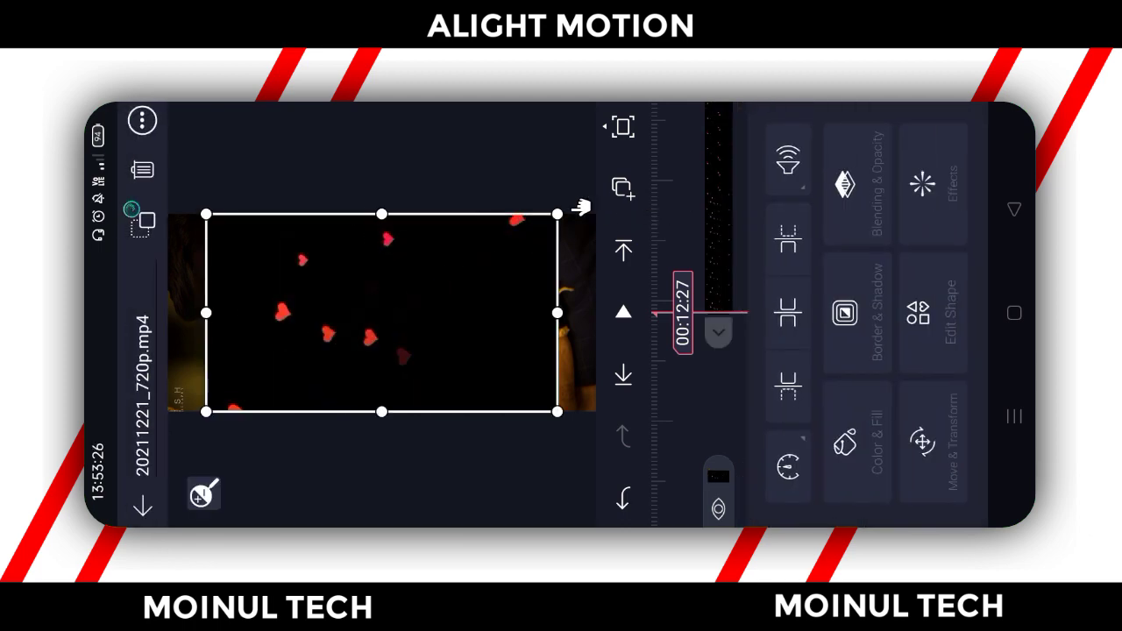
{"action": "left_click", "coordinate": [142, 120]}
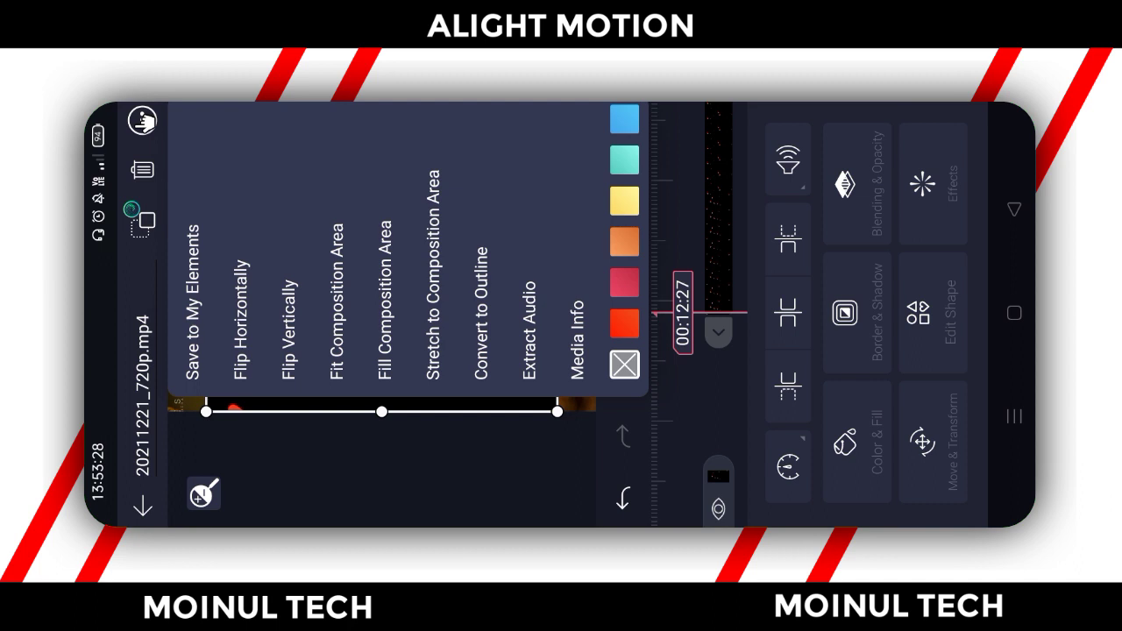
{"action": "left_click", "coordinate": [384, 233]}
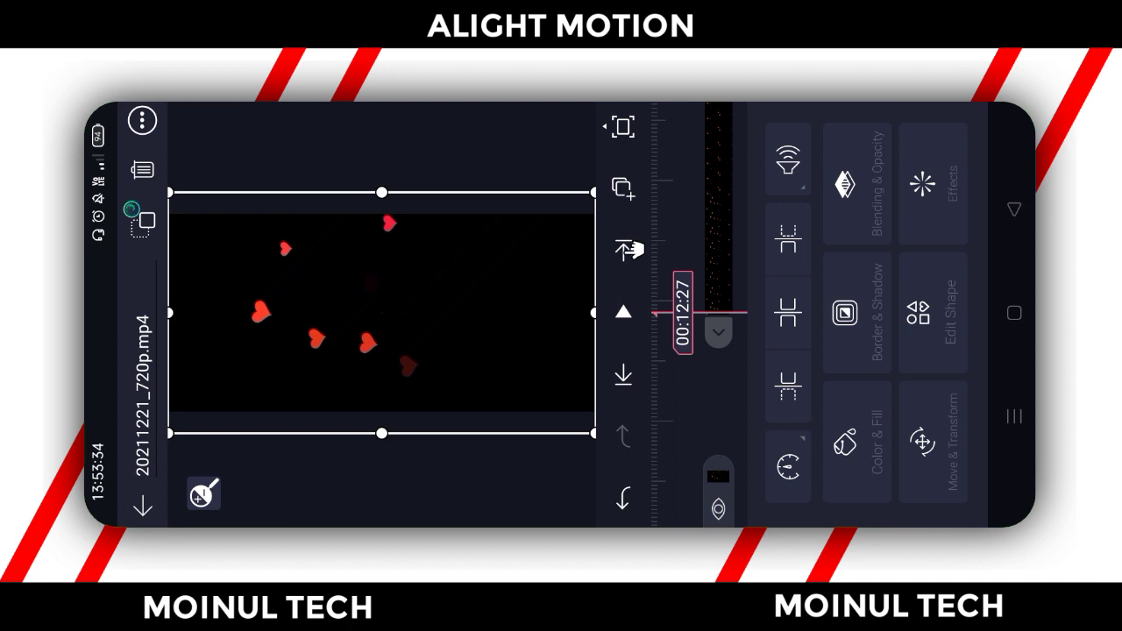
{"action": "left_click", "coordinate": [633, 252]}
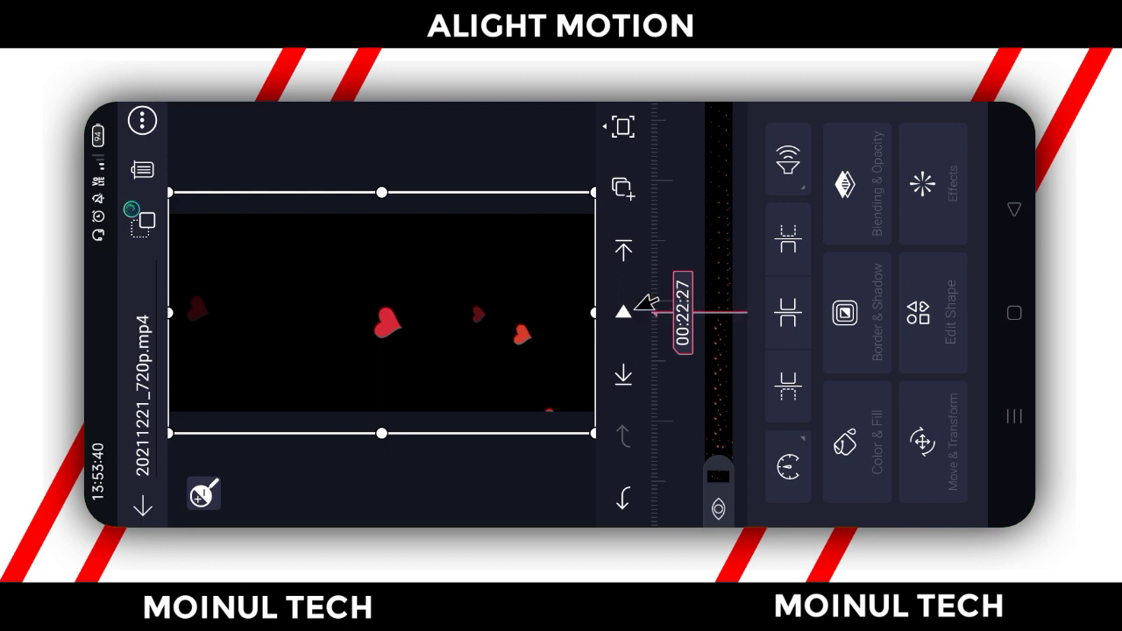
{"action": "left_click", "coordinate": [790, 235]}
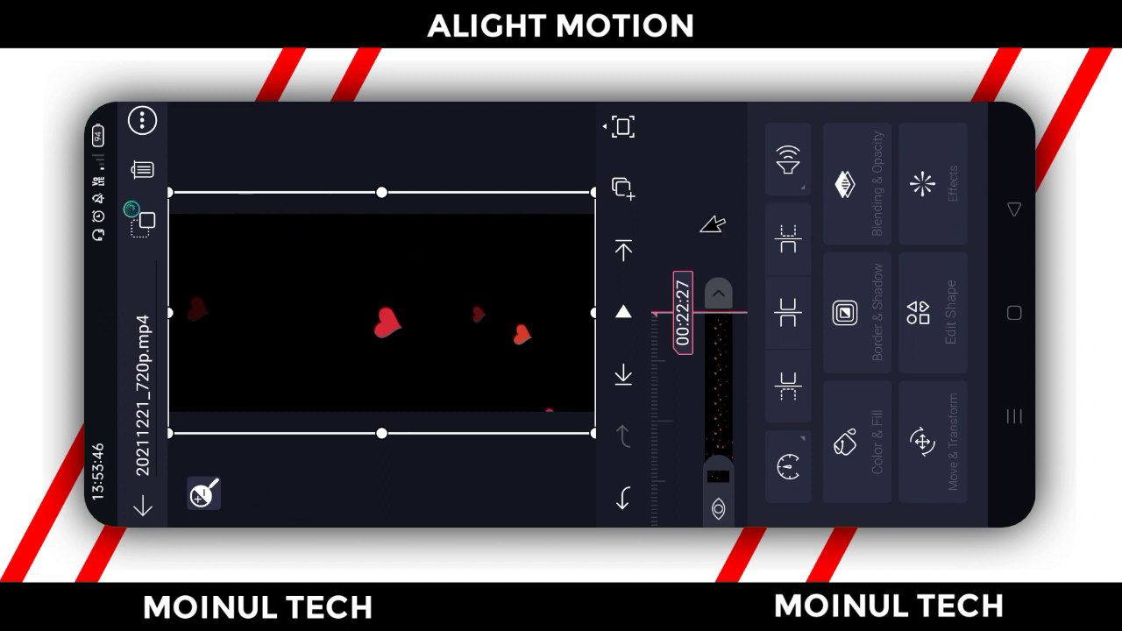
{"action": "left_click", "coordinate": [855, 191]}
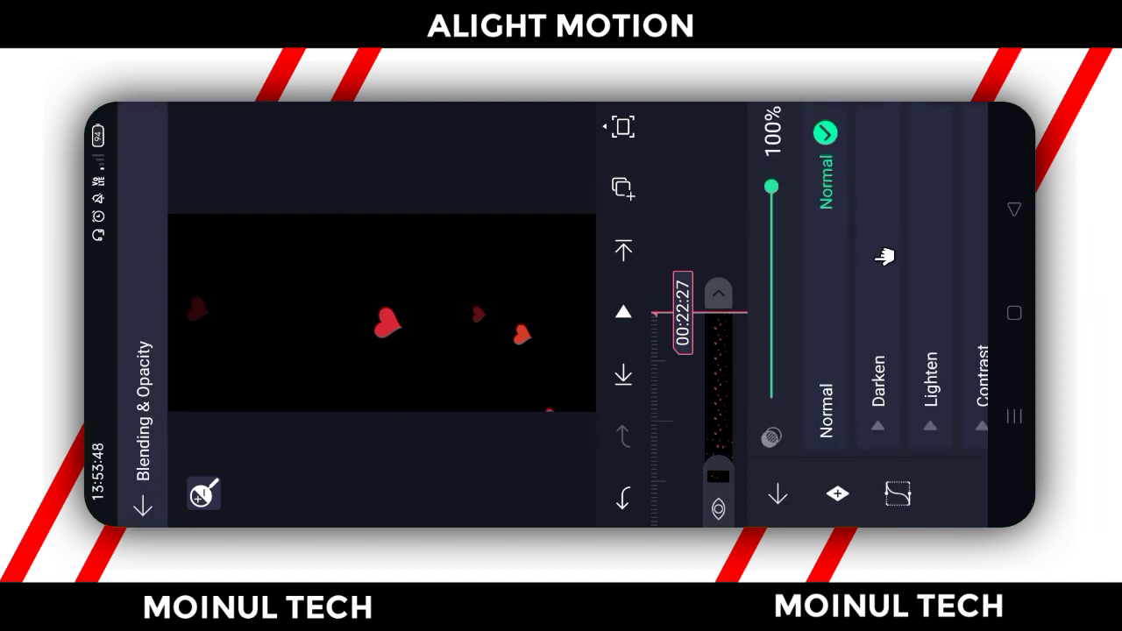
- Set the hearts clip's blending mode to Screen from the Lighten group
{"action": "left_click", "coordinate": [938, 311]}
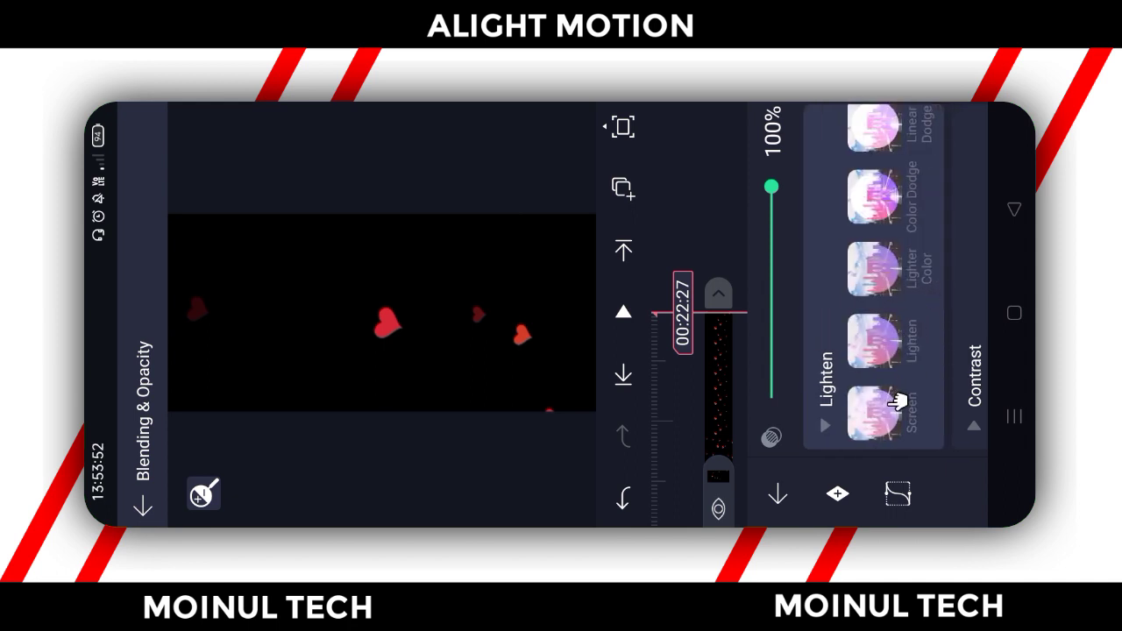
{"action": "left_click", "coordinate": [898, 401]}
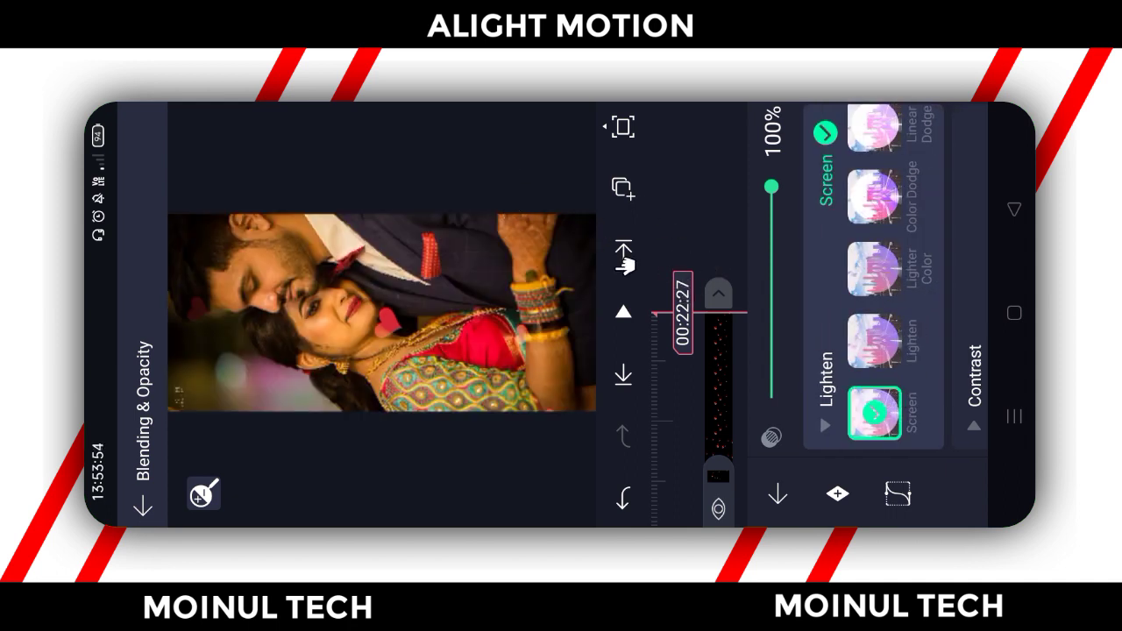
{"action": "left_click", "coordinate": [715, 318]}
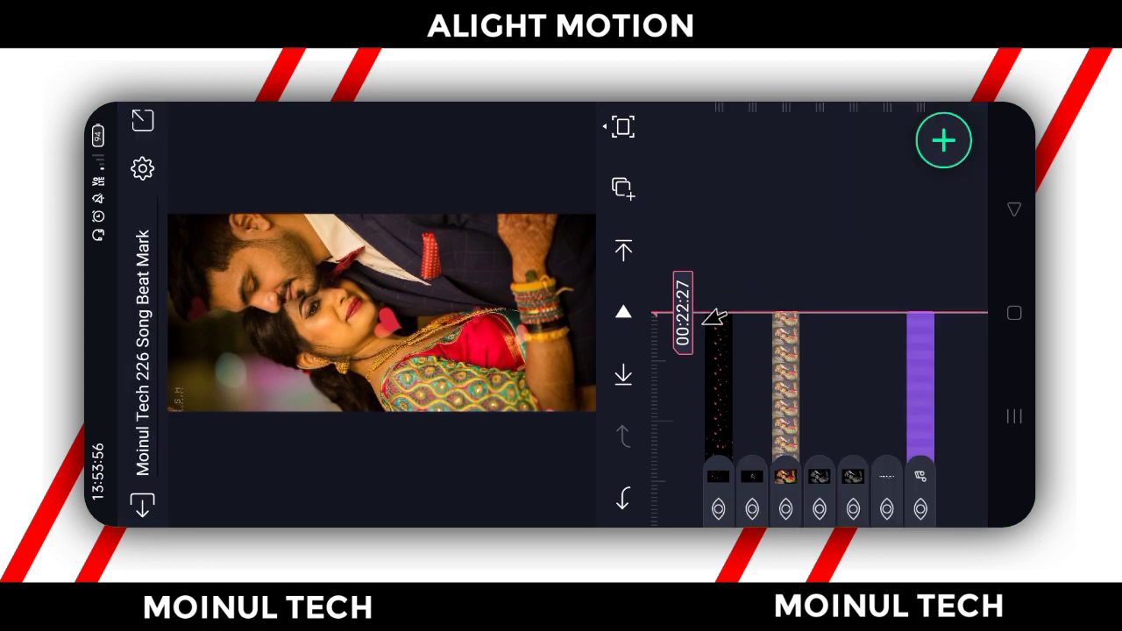
- Return the playhead to the project start and open Export & Share for MP4 720p 30fps
{"action": "left_click_drag", "start_coordinate": [865, 323], "coordinate": [875, 174]}
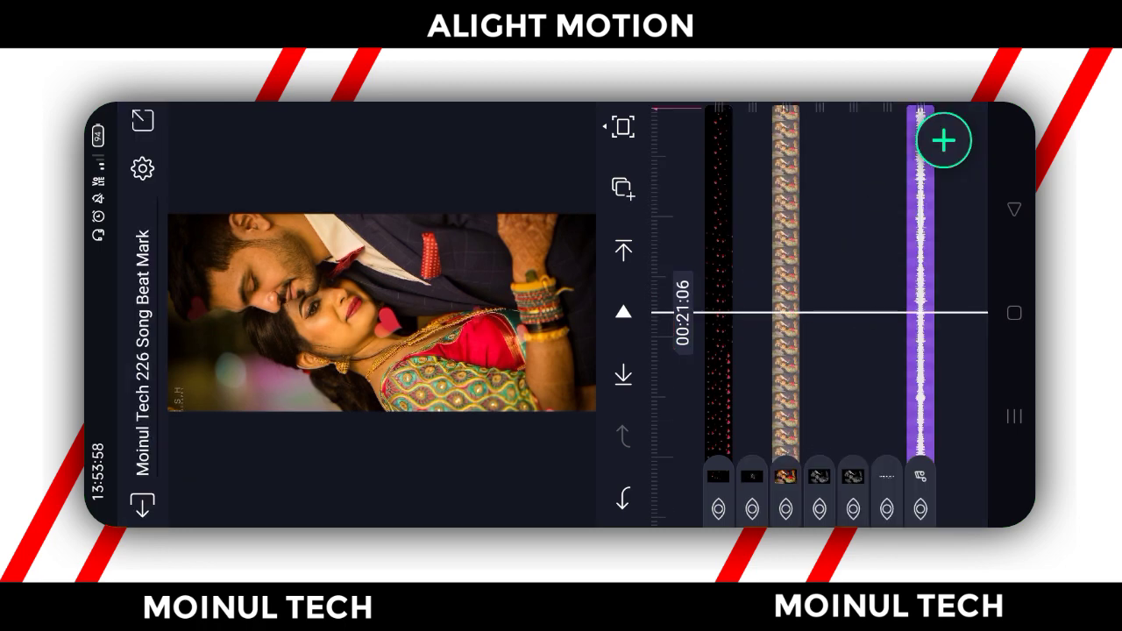
{"action": "left_click", "coordinate": [855, 474]}
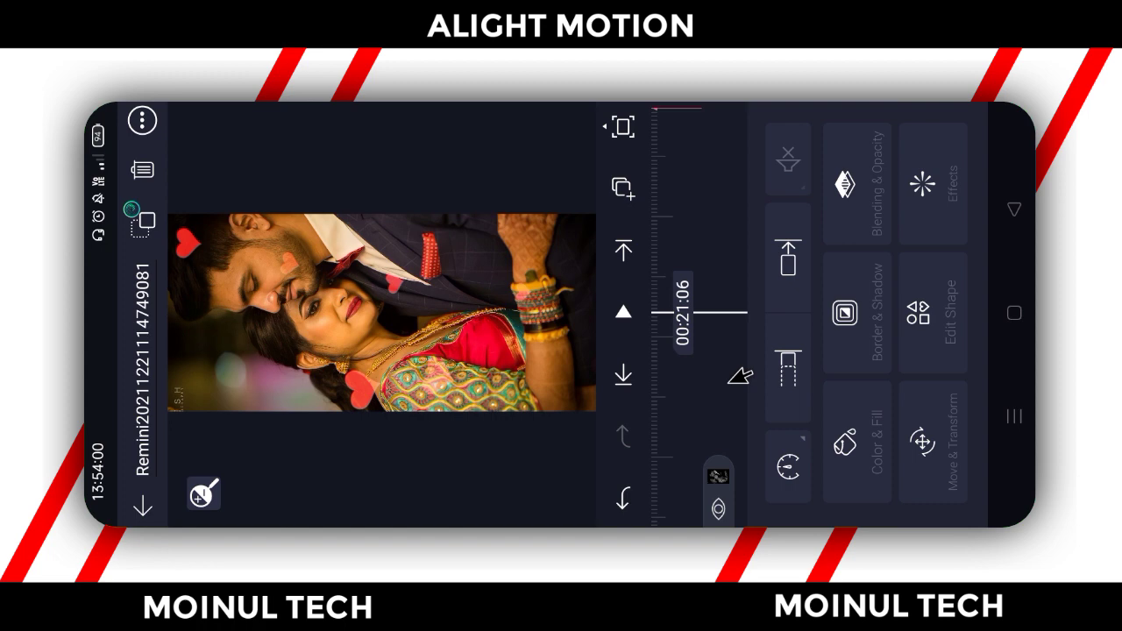
{"action": "left_click", "coordinate": [741, 375]}
{"action": "left_click_drag", "start_coordinate": [836, 360], "coordinate": [851, 193]}
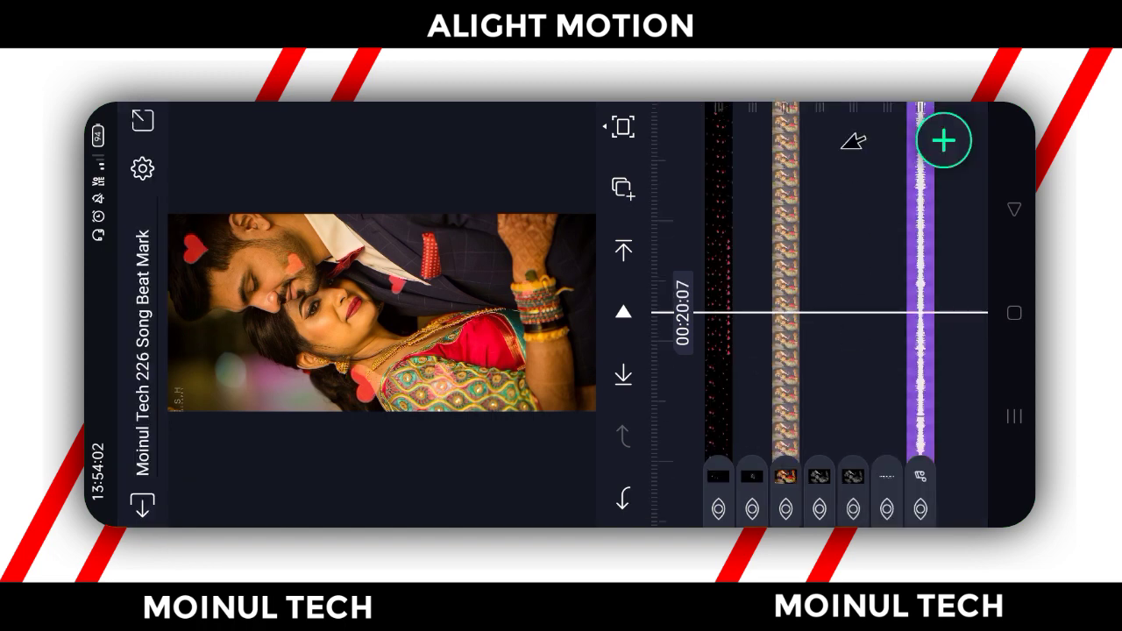
{"action": "left_click_drag", "start_coordinate": [844, 338], "coordinate": [812, 268]}
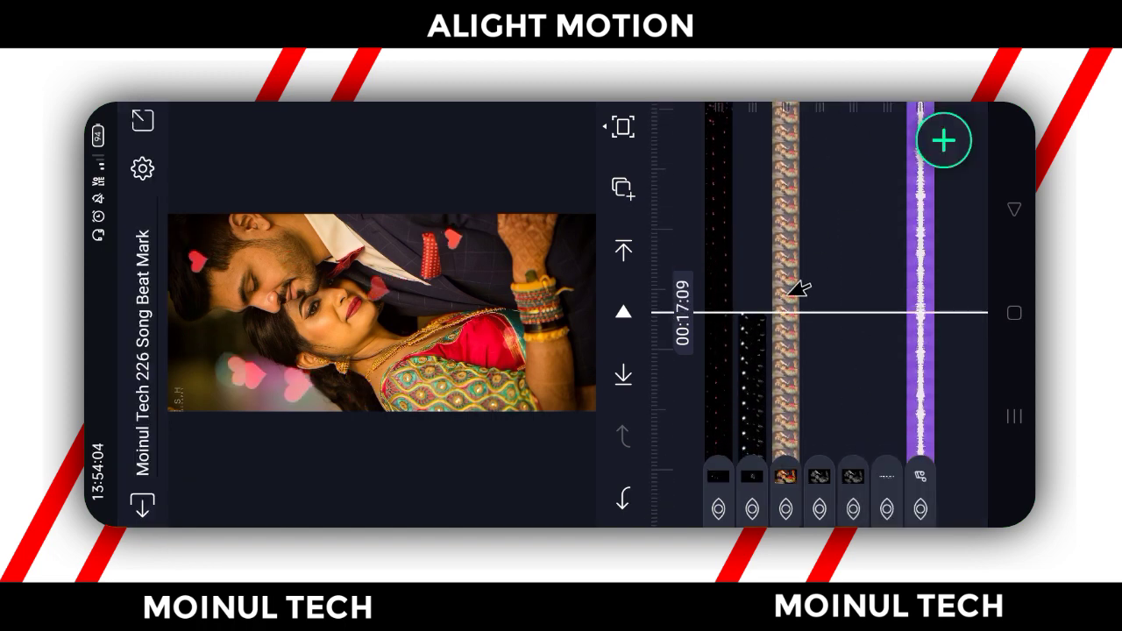
{"action": "left_click", "coordinate": [628, 388]}
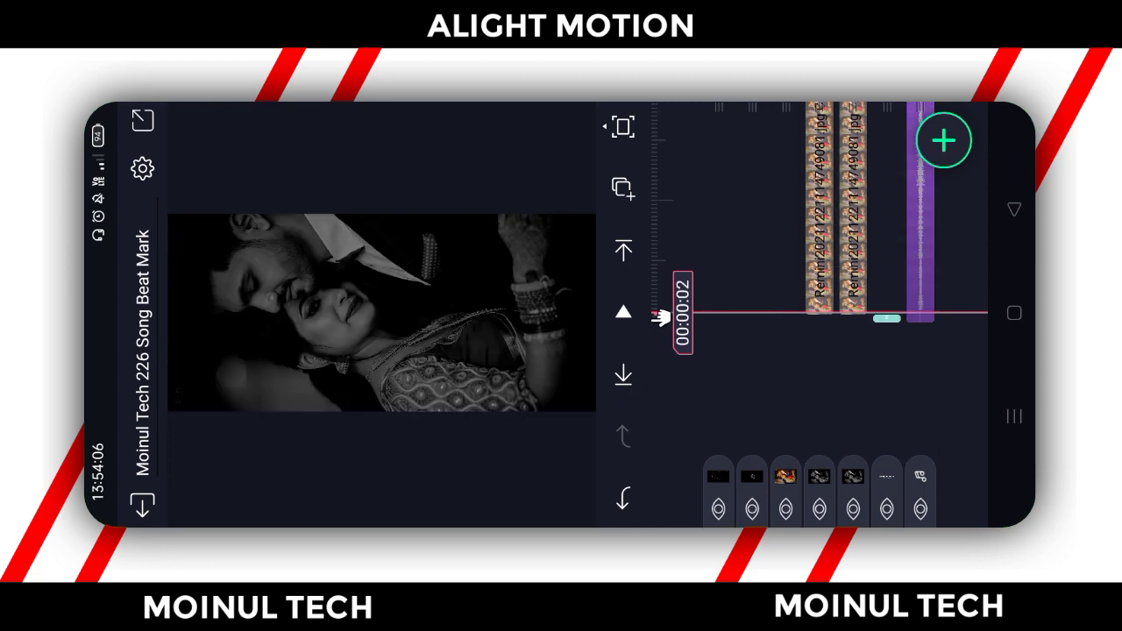
{"action": "left_click_drag", "start_coordinate": [759, 166], "coordinate": [770, 239]}
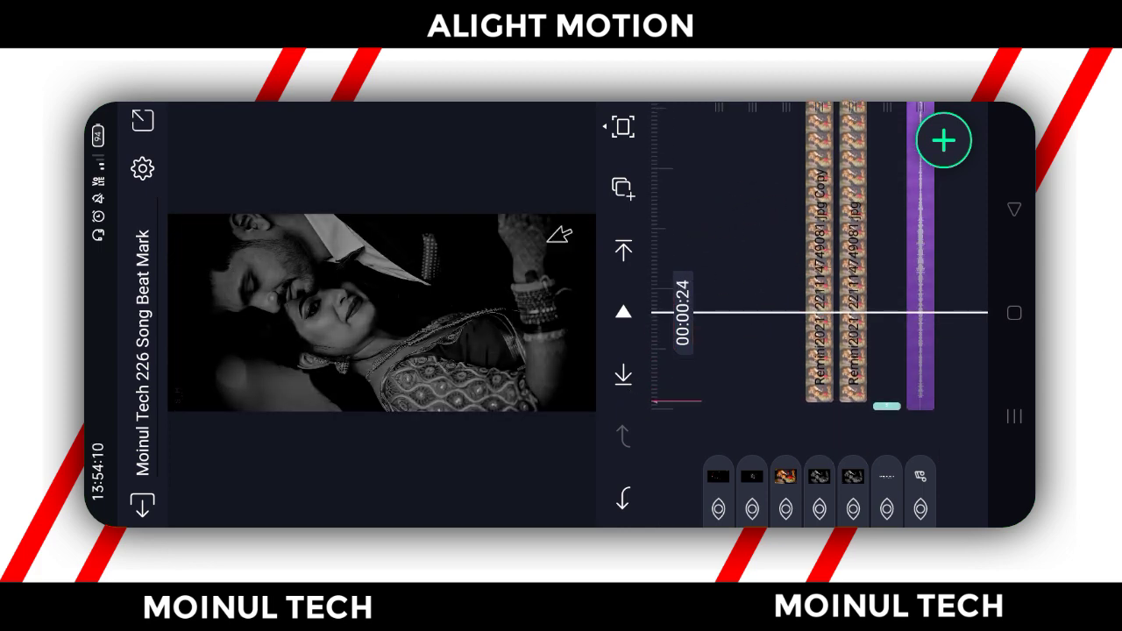
{"action": "left_click", "coordinate": [156, 109]}
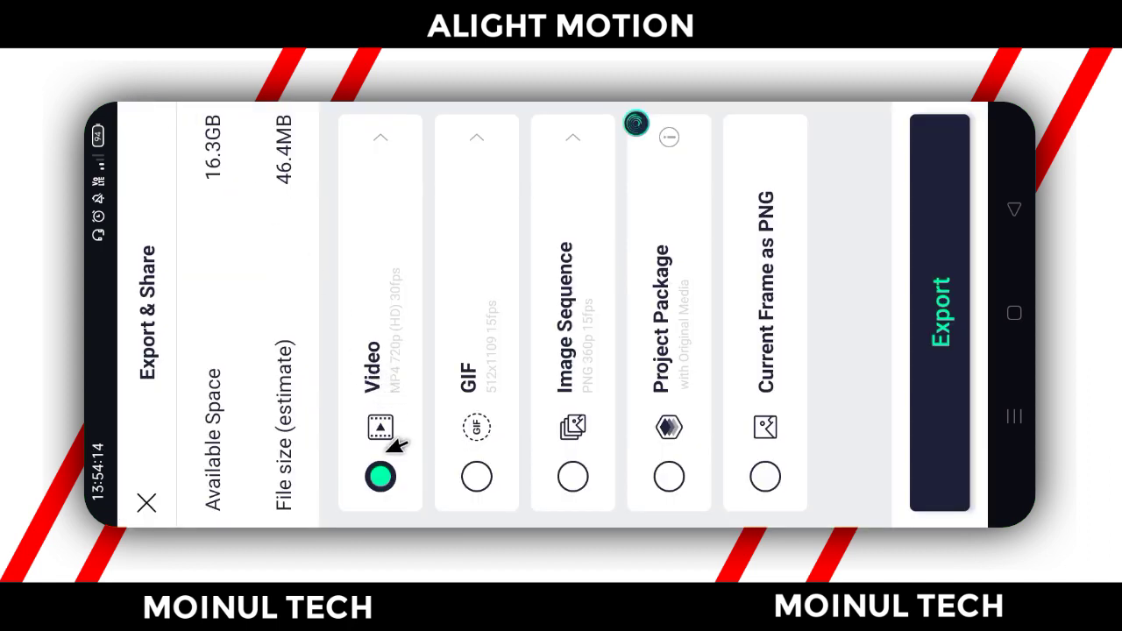